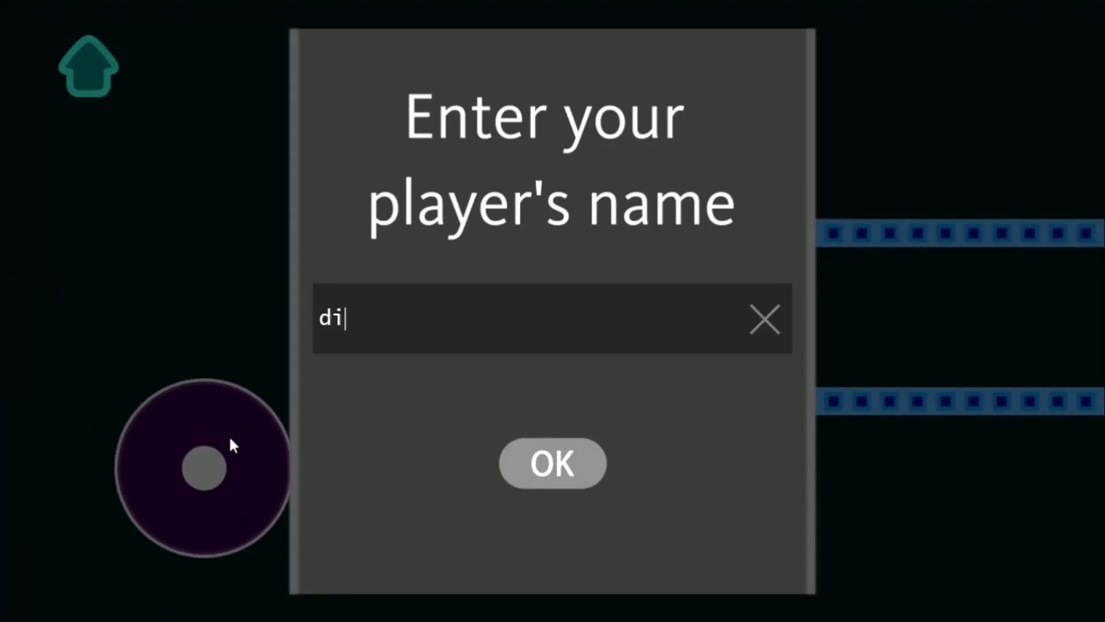
- Preview the finished game by entering a name and walking the maze, then select the dialog images in Explorer
text(code)
click(591, 470)
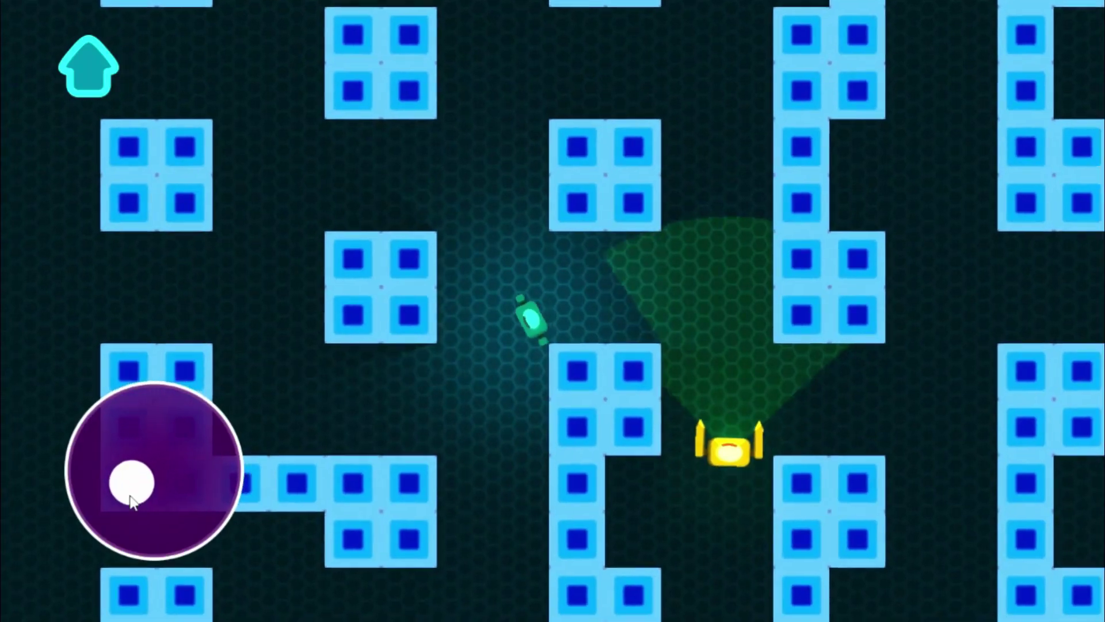
drag(134, 489, 257, 508)
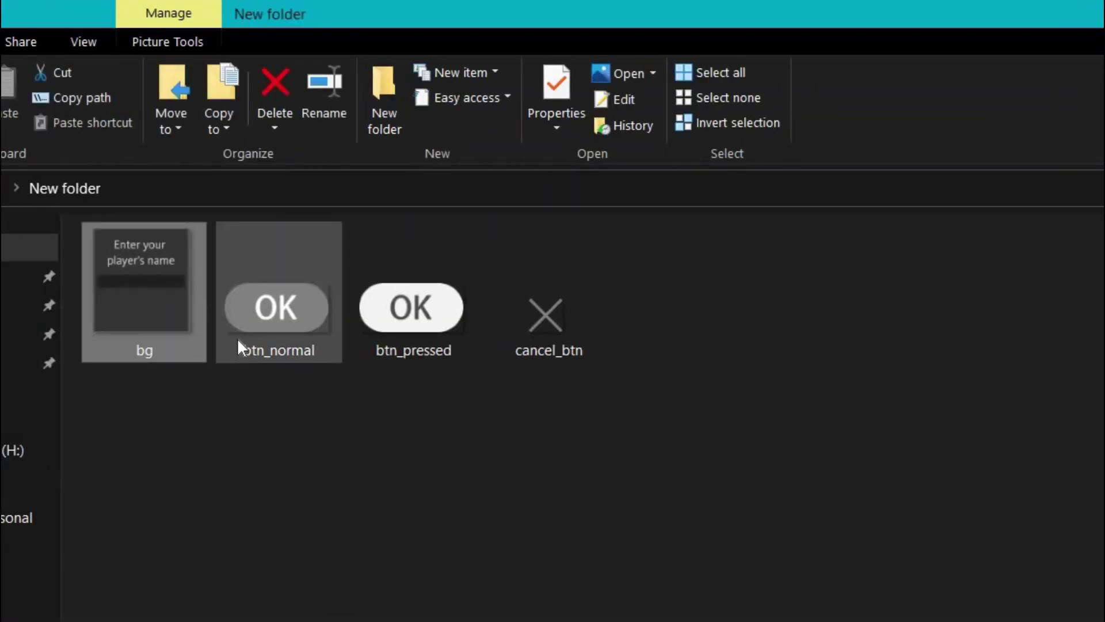
drag(246, 375, 437, 310)
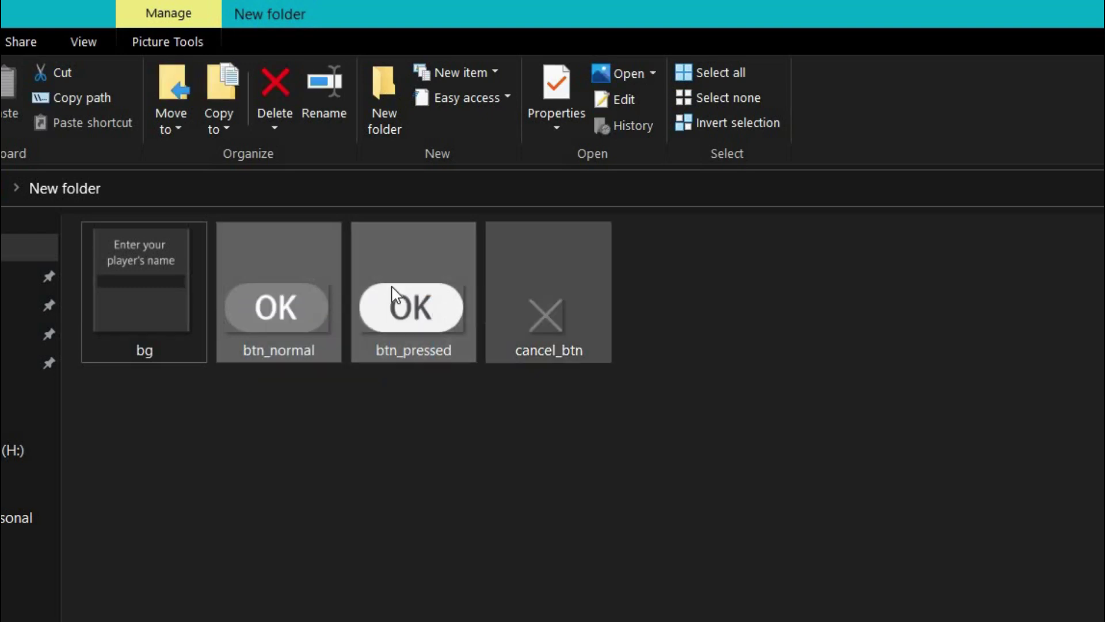
click(575, 324)
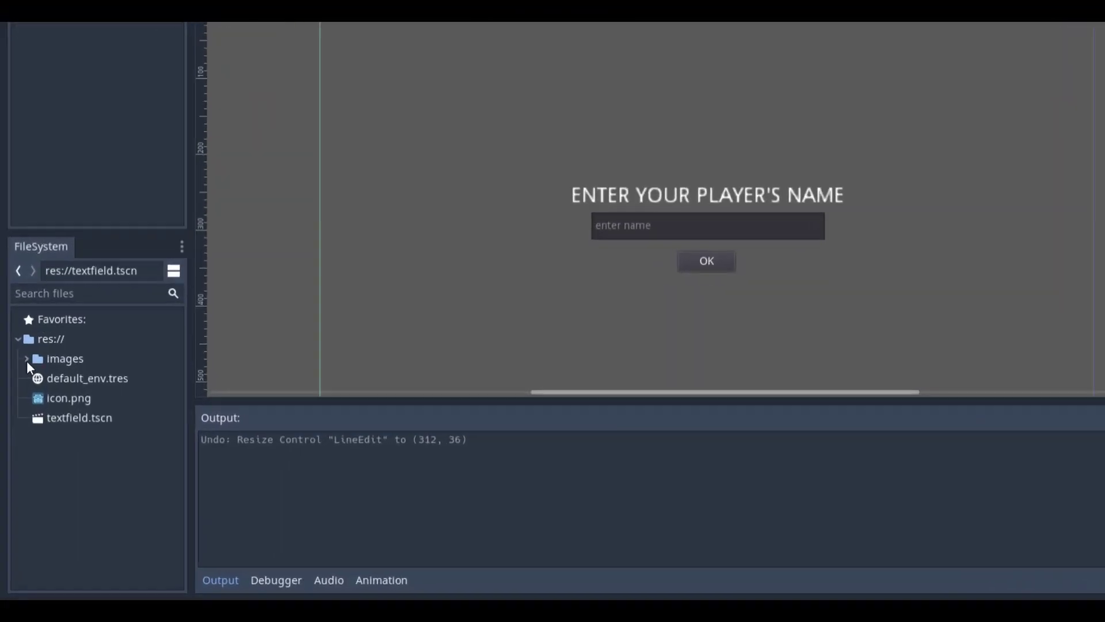
- Expand the images folder in the FileSystem dock and check bg.png and cancel_btn.png
click(27, 358)
click(79, 382)
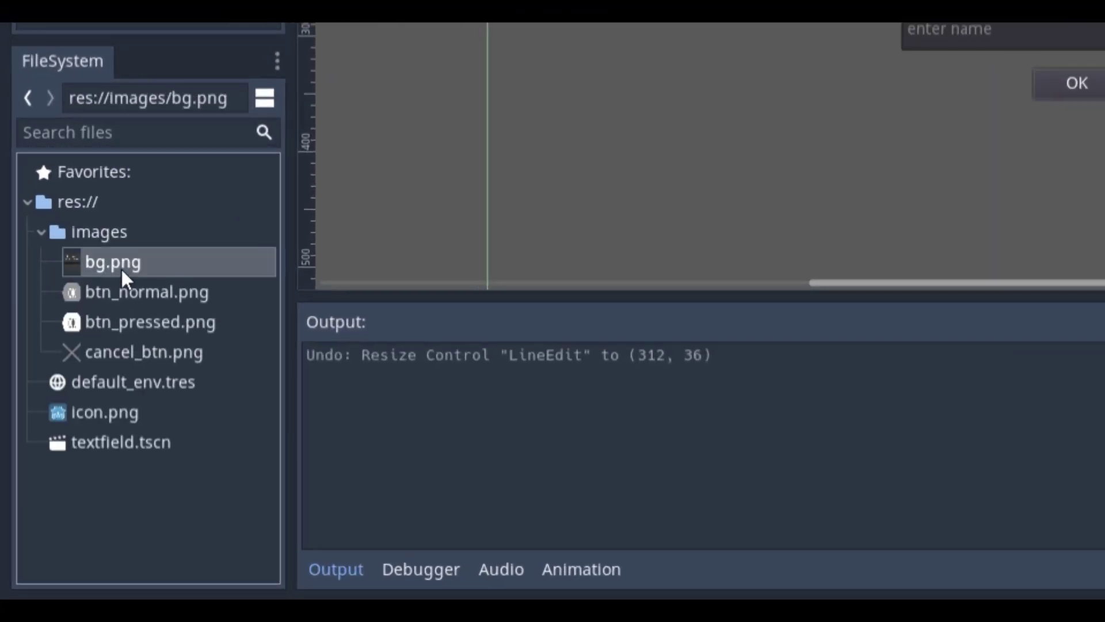
click(83, 439)
click(92, 533)
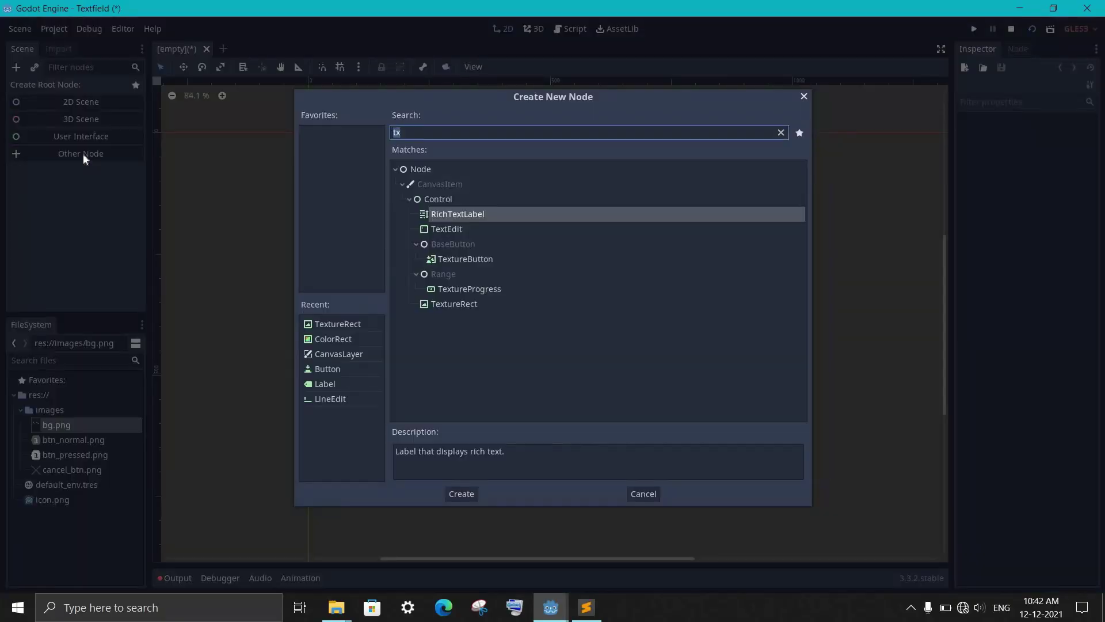
- Create a CanvasLayer root with a Full Rect ColorRect tinted translucent black (#71000000)
text(canva)
key(Return)
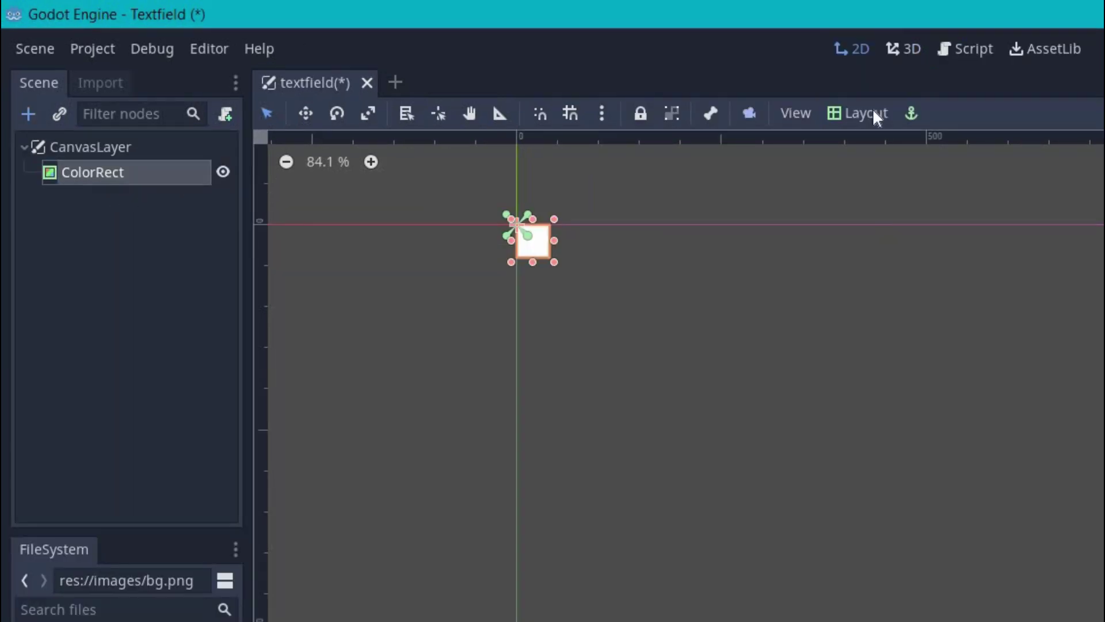
click(862, 113)
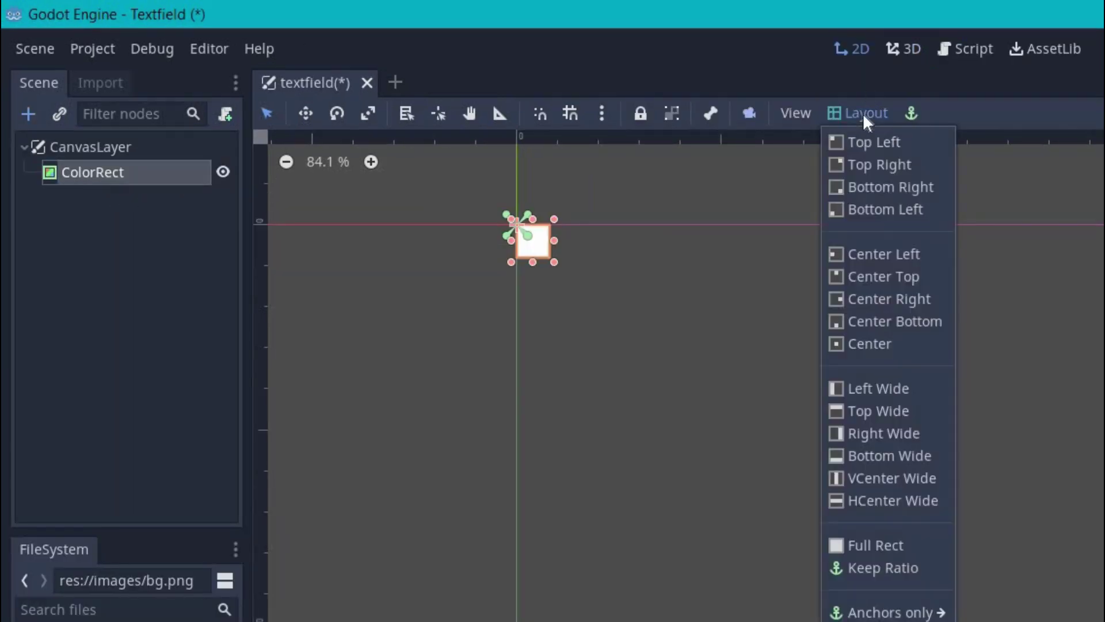
click(873, 544)
click(1034, 135)
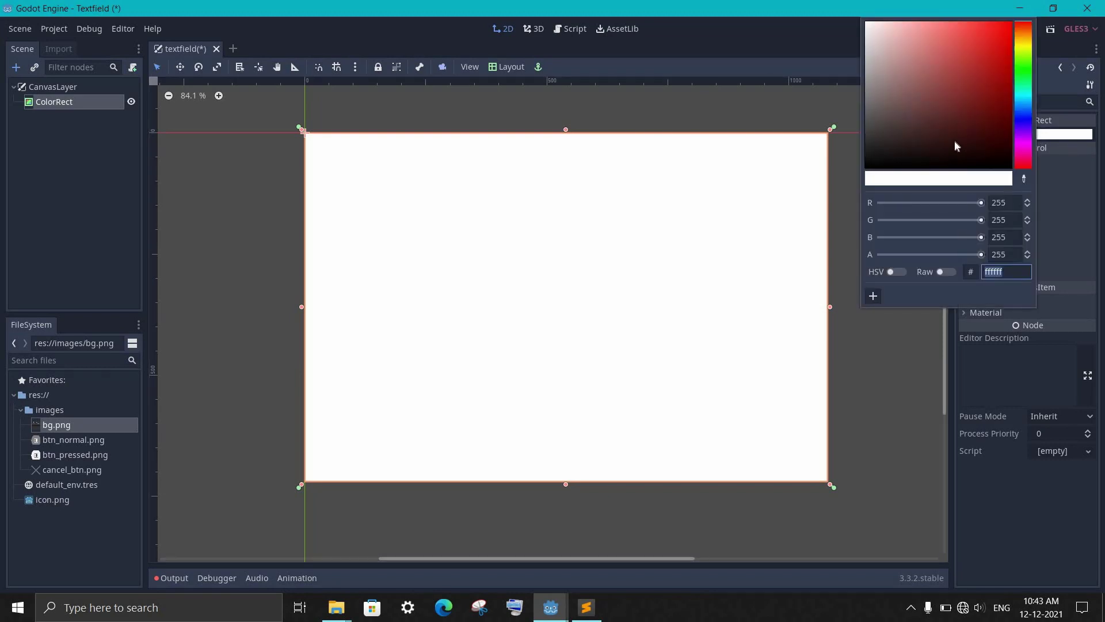
drag(954, 140, 925, 255)
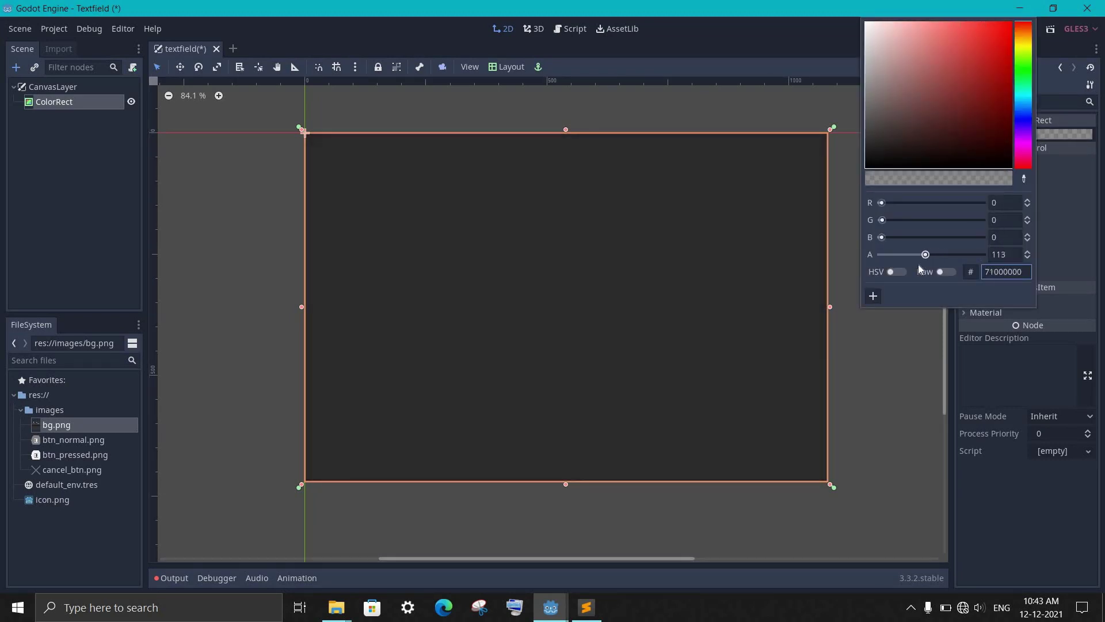
- Add a TextureRect showing bg.png and centre it on screen
click(886, 334)
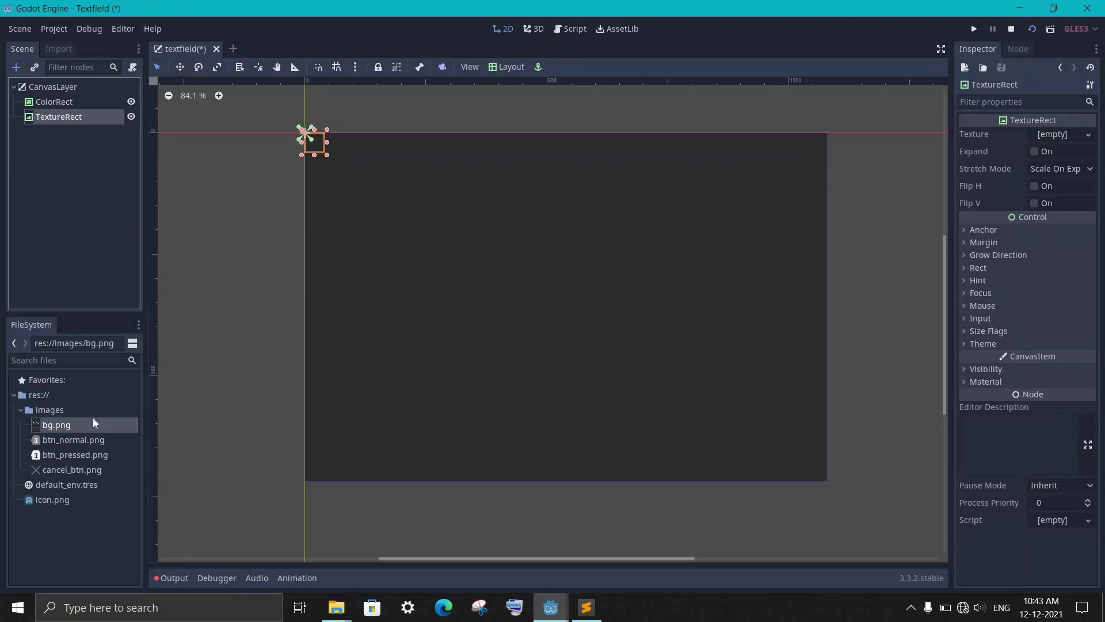
drag(92, 425, 1059, 141)
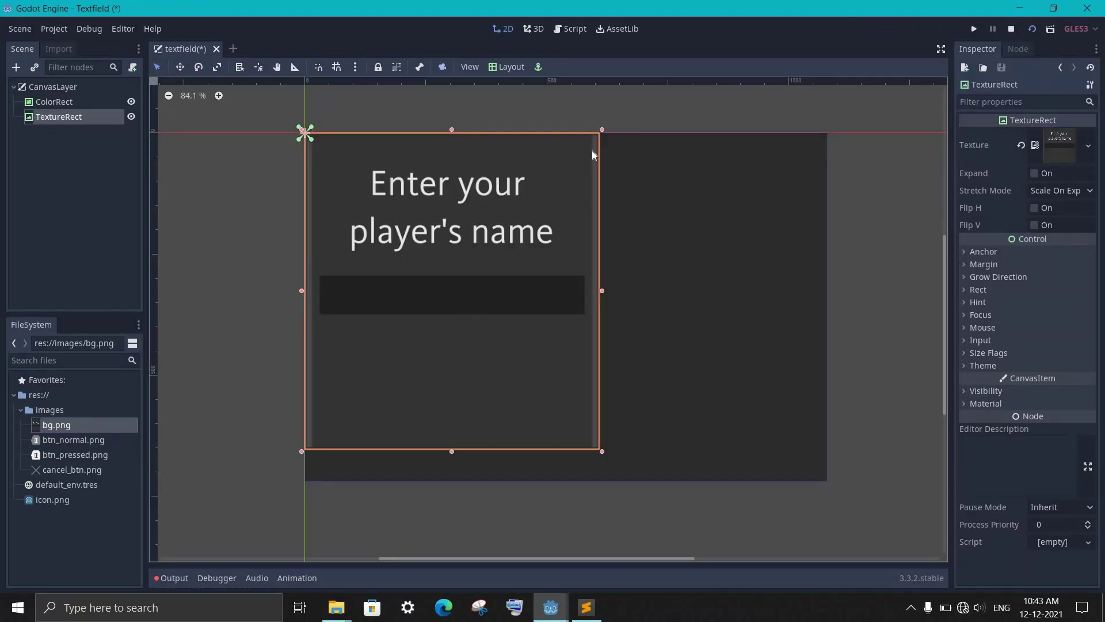
click(509, 67)
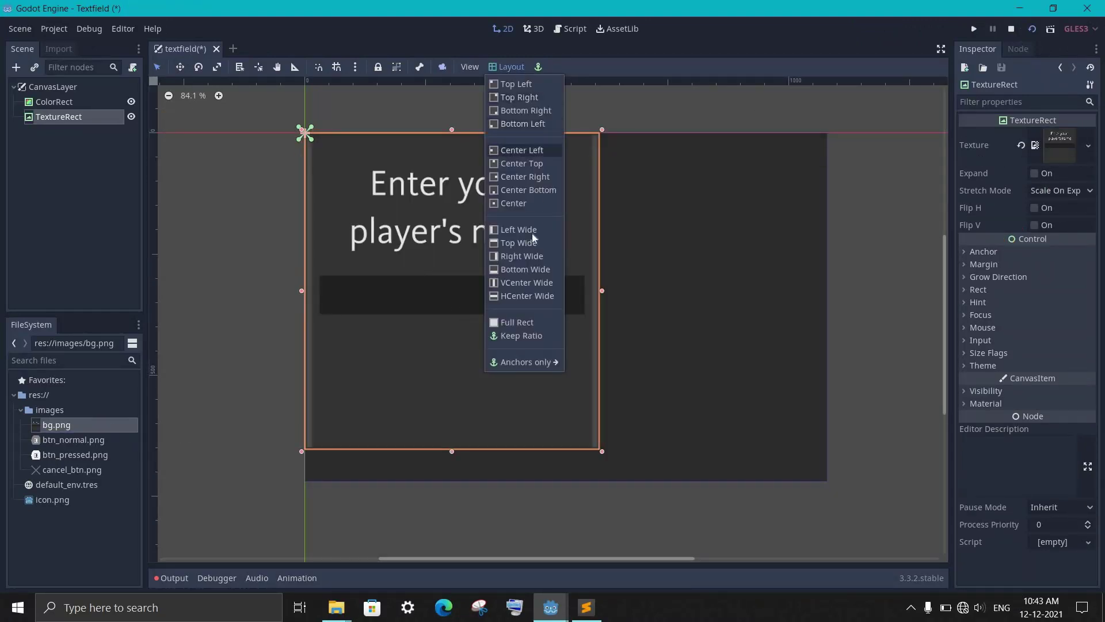
click(529, 203)
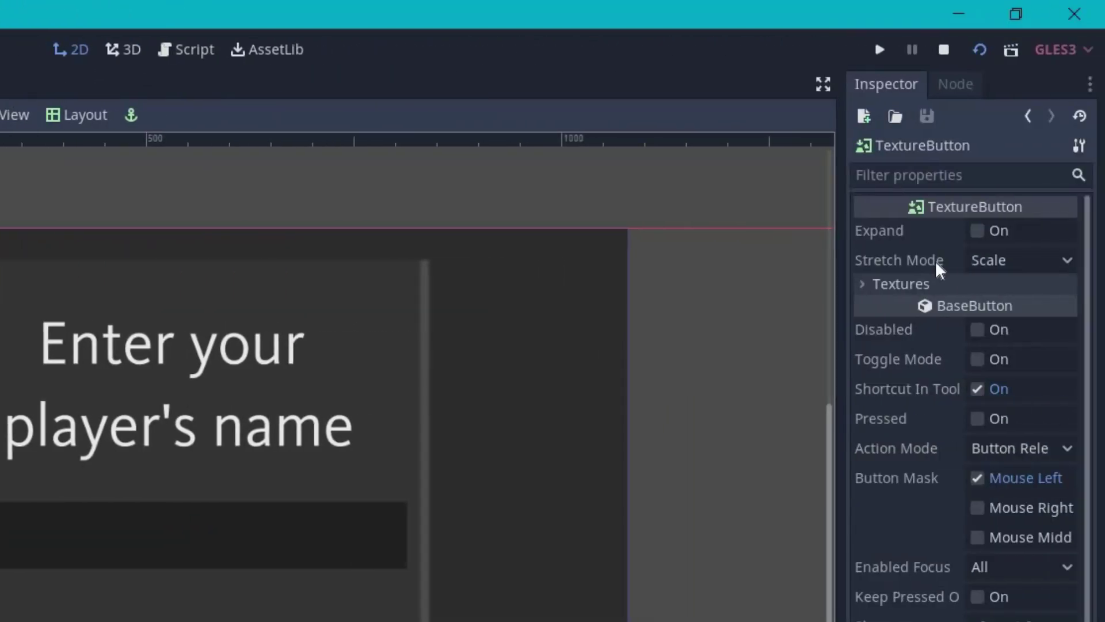
- Give the OK TextureButton btn_normal.png and btn_pressed.png textures and place it below the text strip
click(920, 284)
drag(92, 576, 1007, 348)
drag(72, 616, 1004, 310)
drag(374, 329, 526, 594)
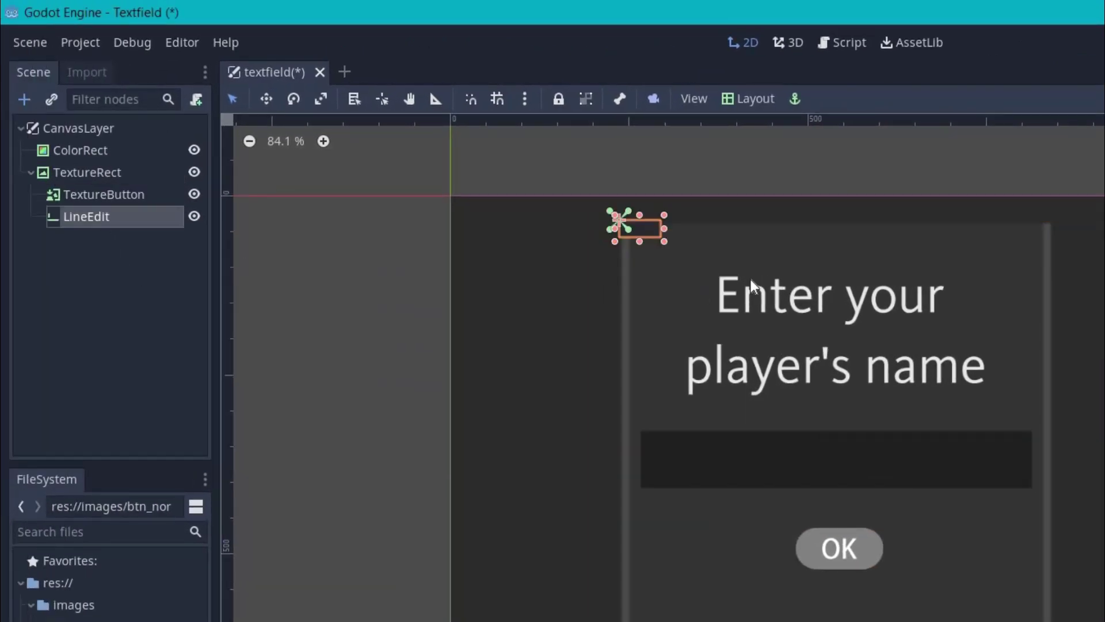
- Fit the LineEdit over the text strip, enable Clear Button, and type 'hello there' in the running scene
drag(650, 232, 1027, 491)
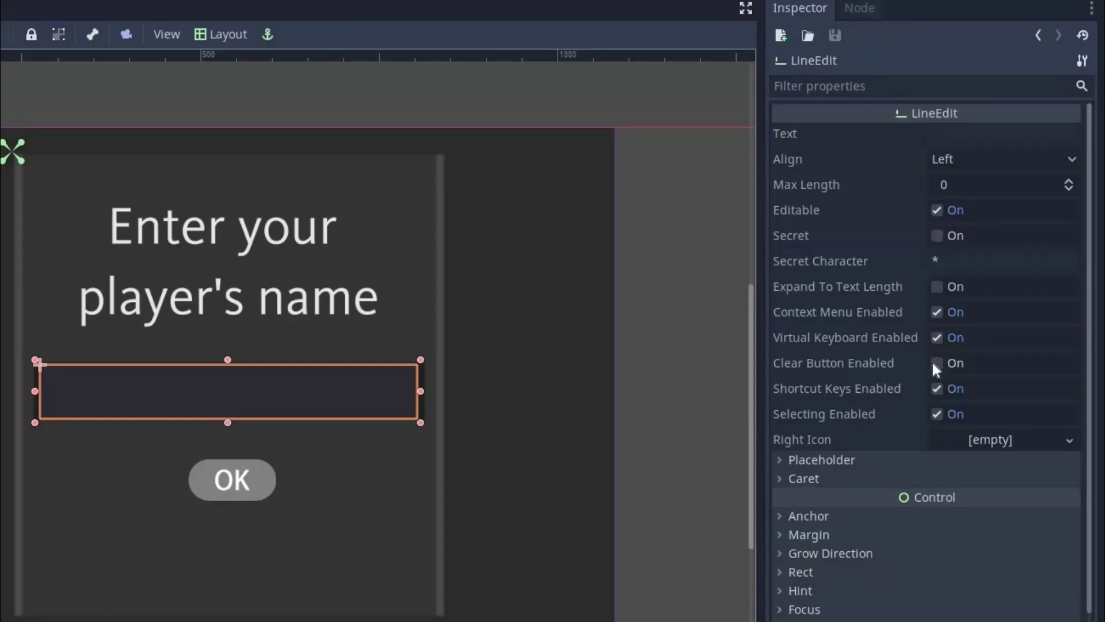
click(936, 363)
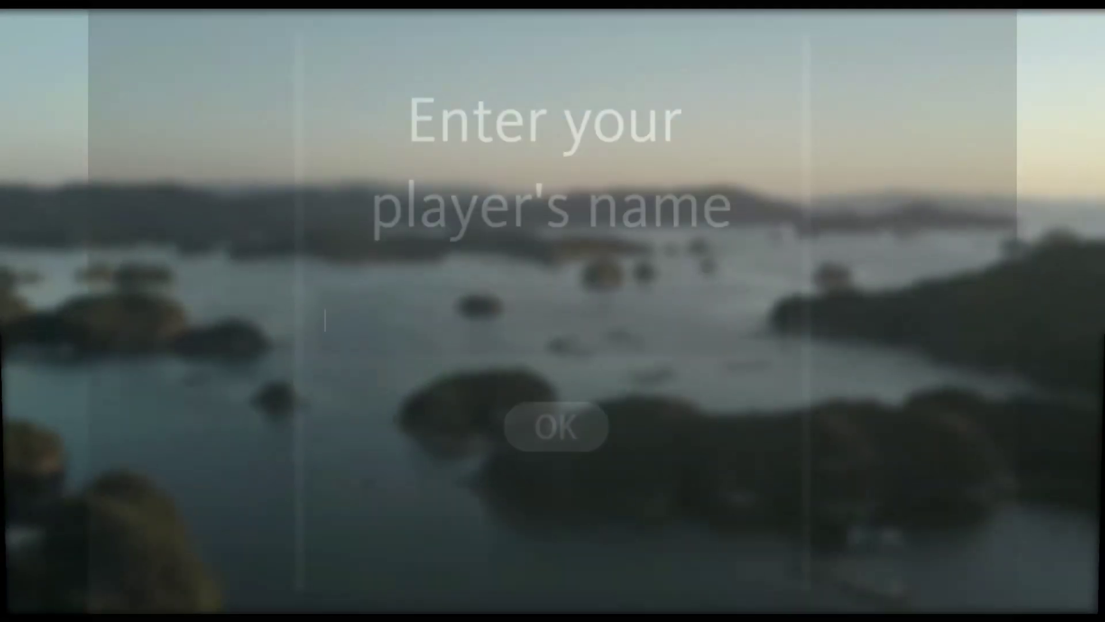
click(455, 319)
text(hello there)
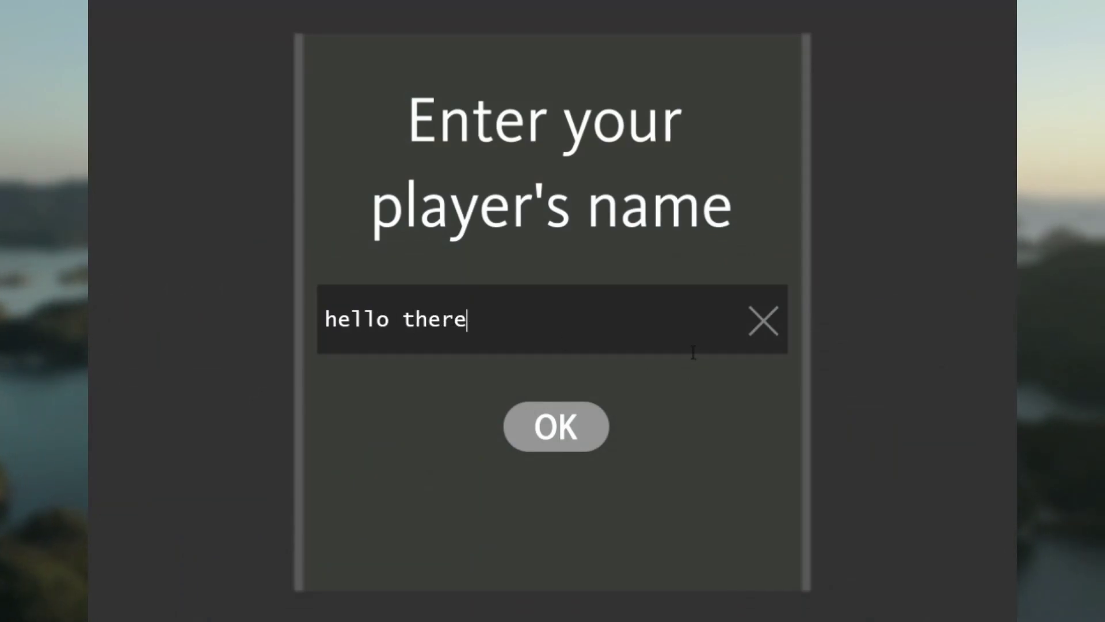
- Set the LineEdit's Read Only, Focus and Normal custom styles to New StyleBoxEmpty
click(763, 321)
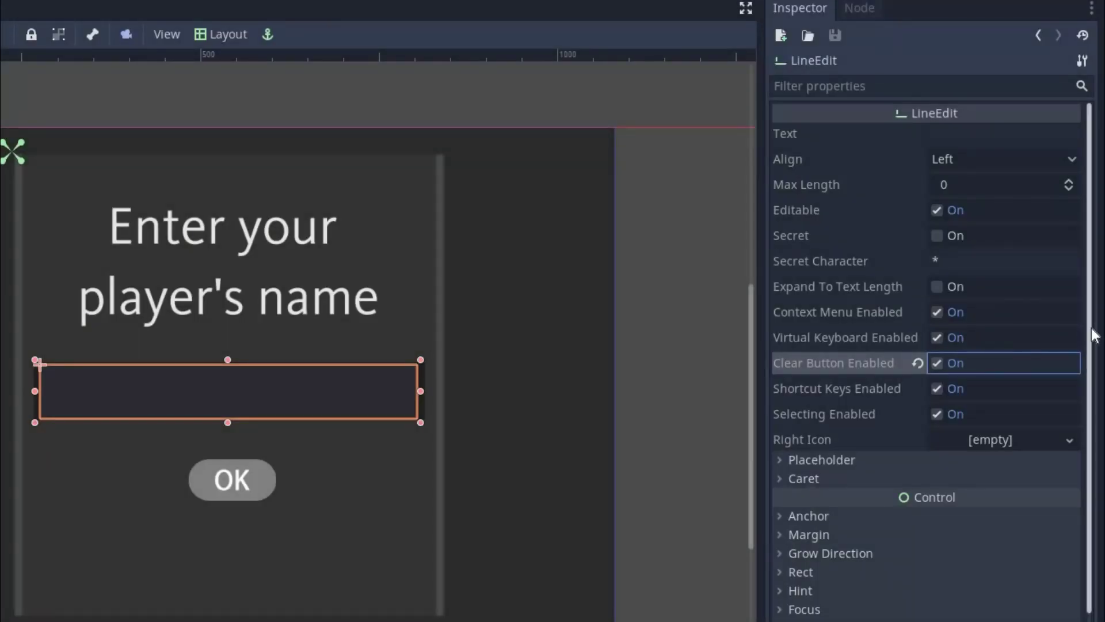
scroll(901, 442, down, 5)
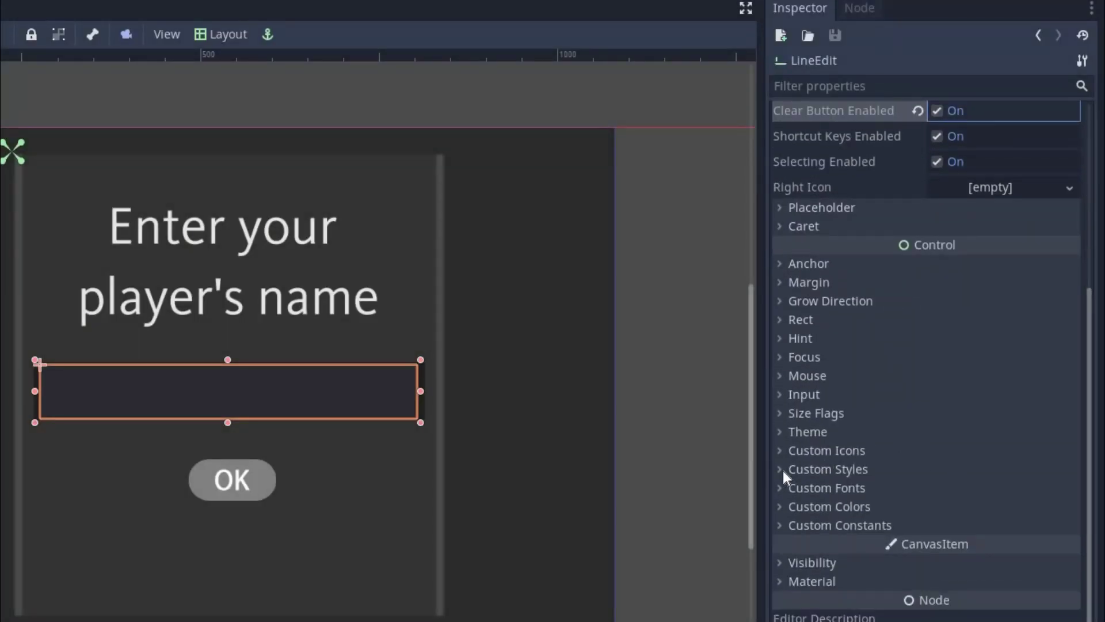
click(782, 471)
click(996, 489)
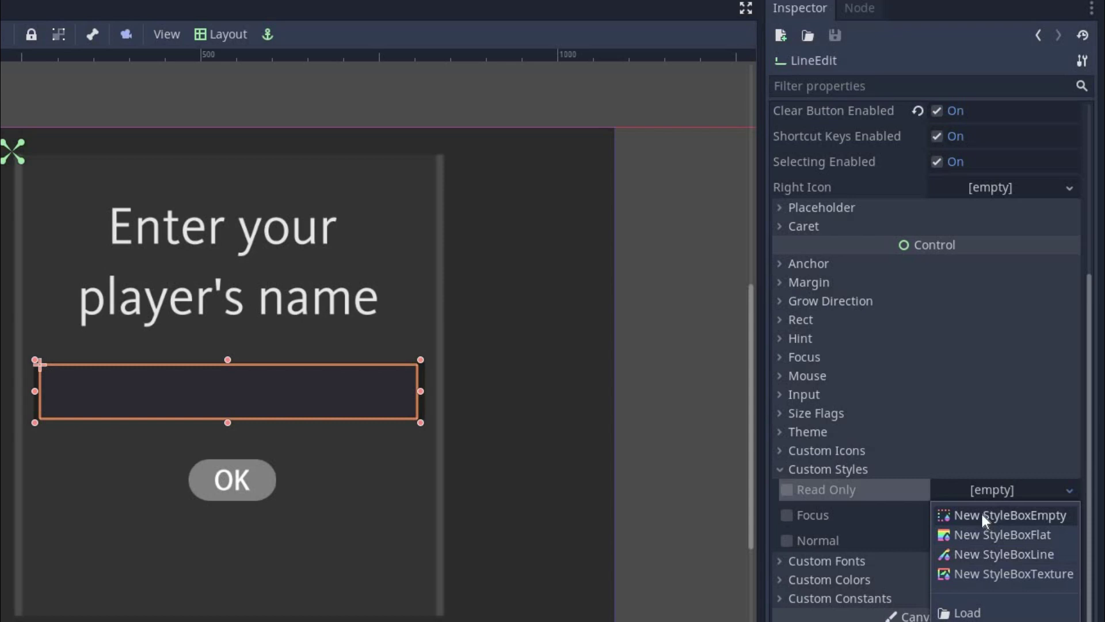
click(984, 516)
click(985, 514)
click(986, 537)
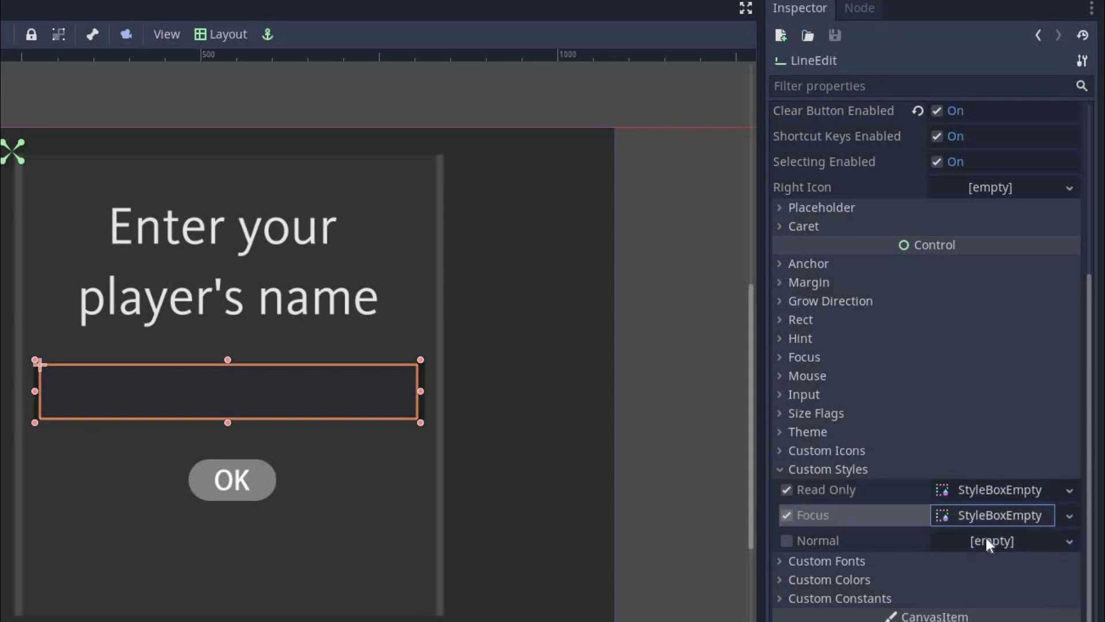
click(986, 540)
click(985, 566)
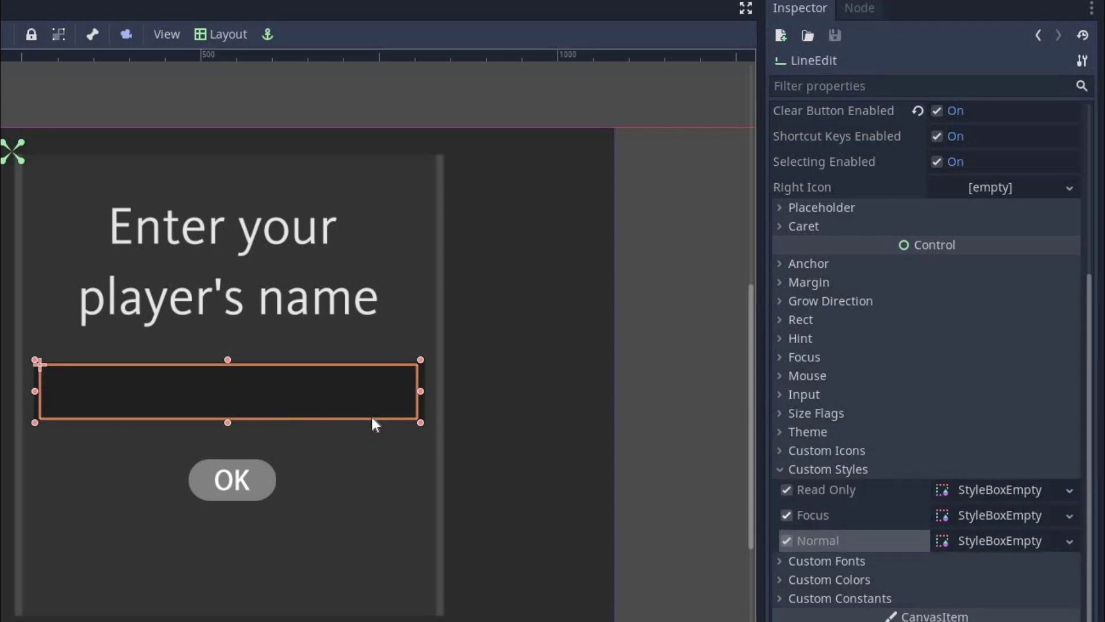
drag(263, 391, 538, 417)
key(ctrl+z)
click(852, 469)
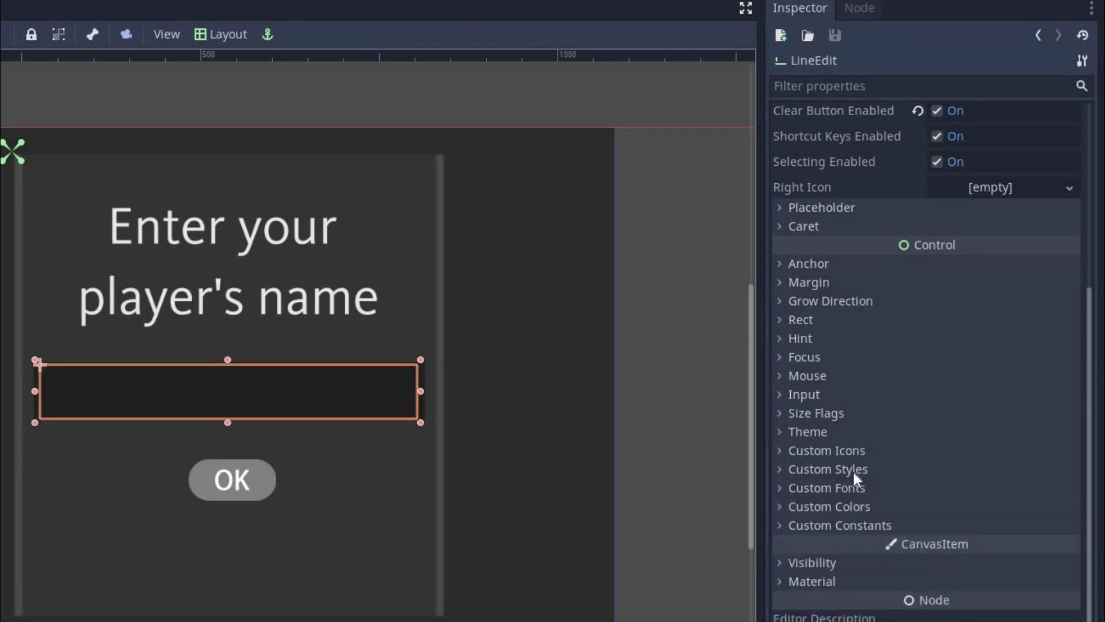
- Assign cancel_btn.png to the LineEdit's Custom Icons > Clear slot
click(847, 451)
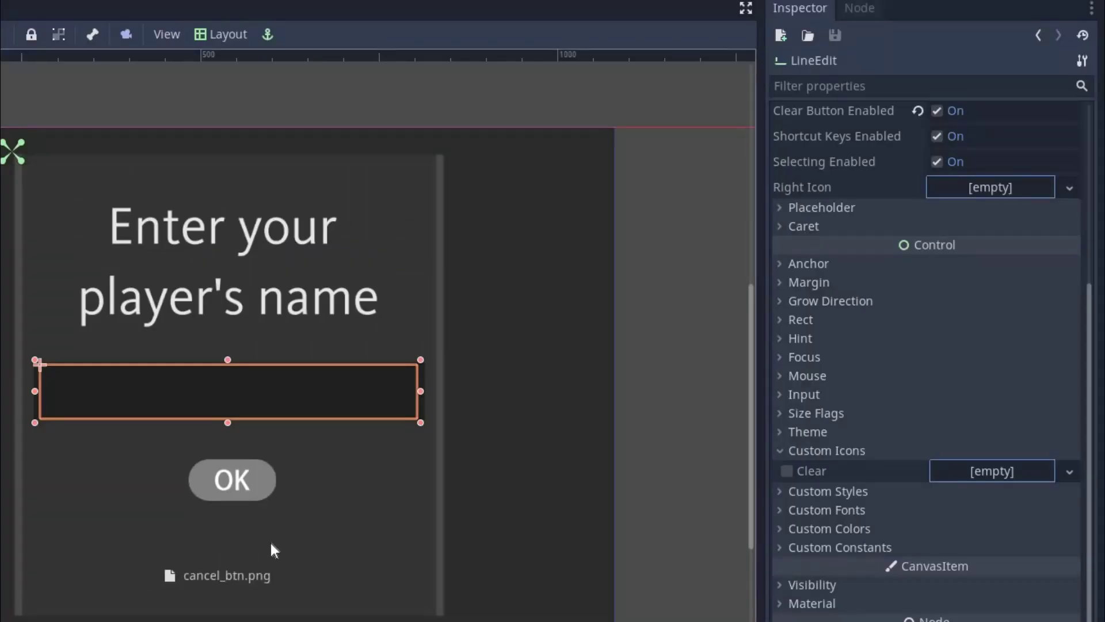
drag(271, 547, 983, 469)
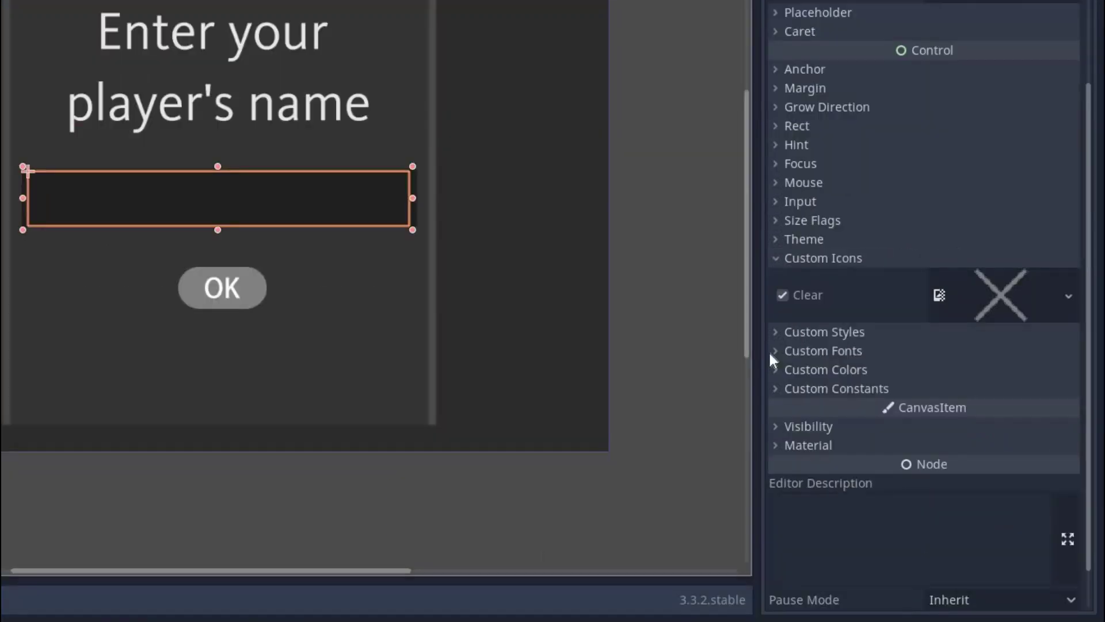
- Give the LineEdit a new DynamicFont custom font with lucon.ttf as its font data
click(832, 260)
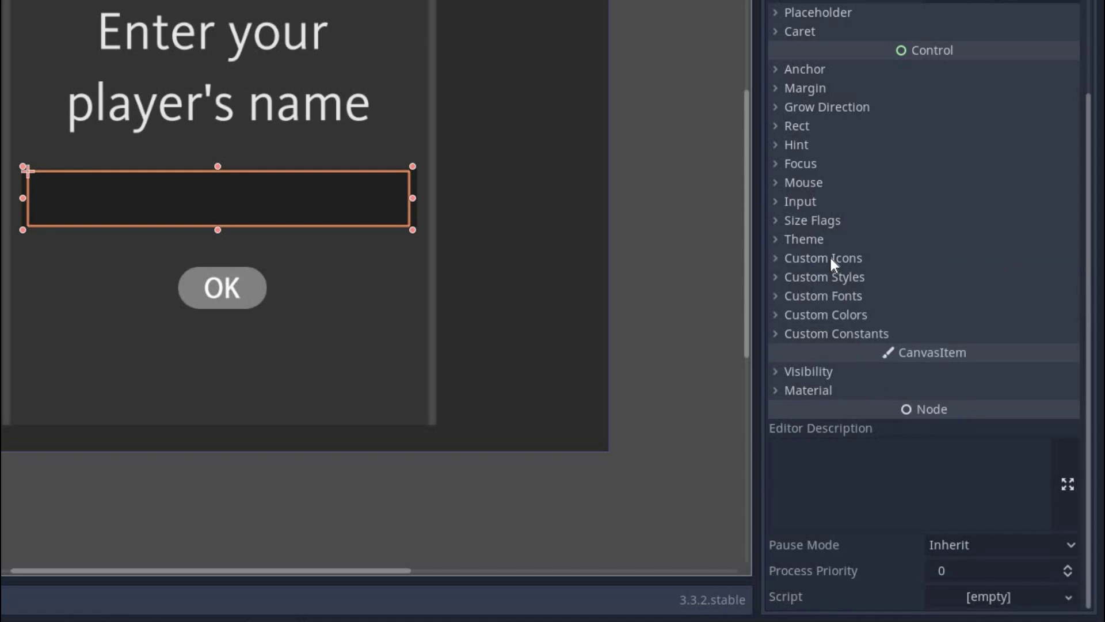
click(831, 296)
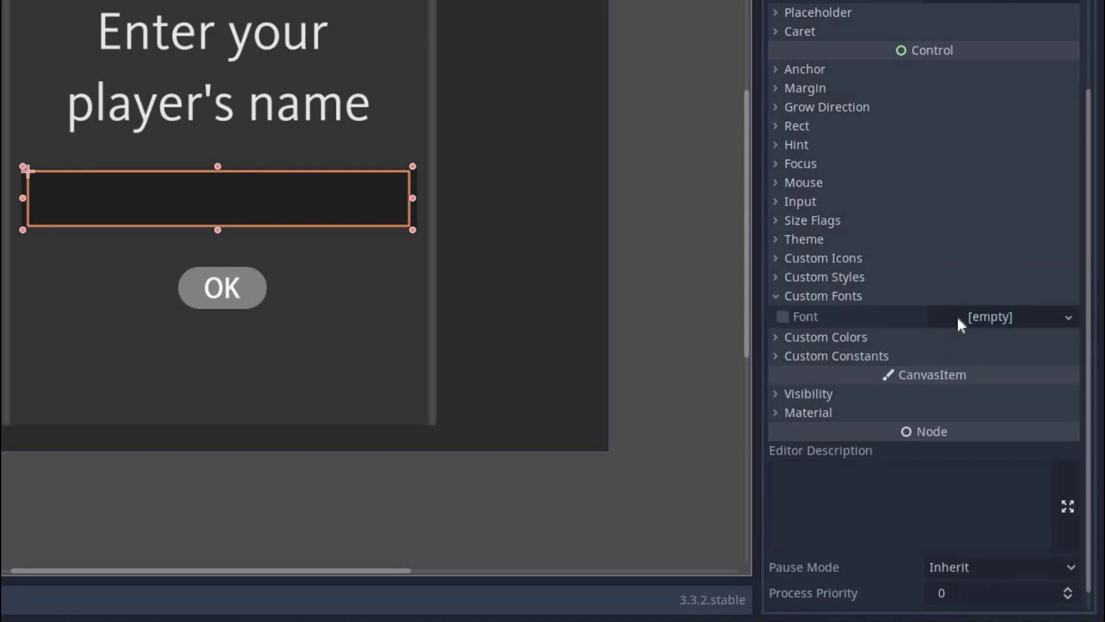
click(974, 314)
click(990, 362)
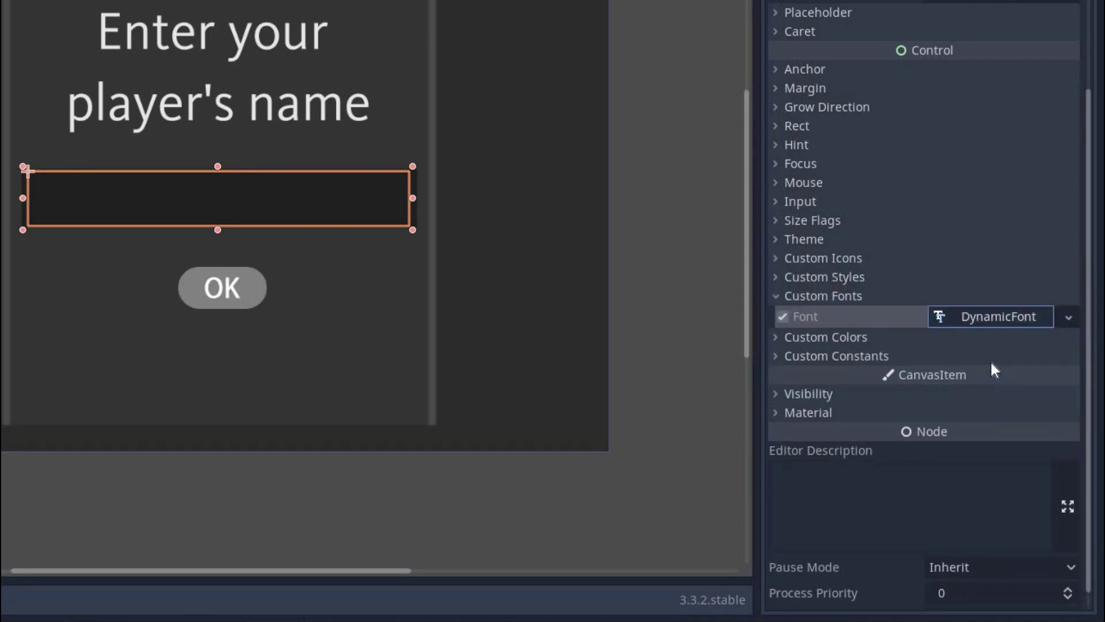
click(985, 318)
click(818, 377)
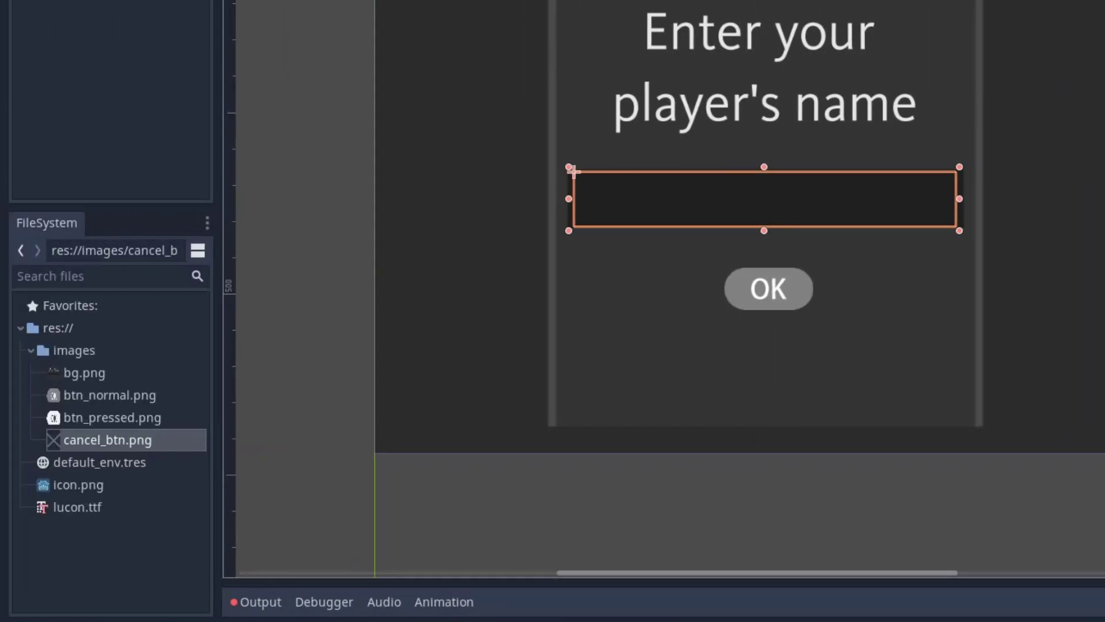
click(106, 507)
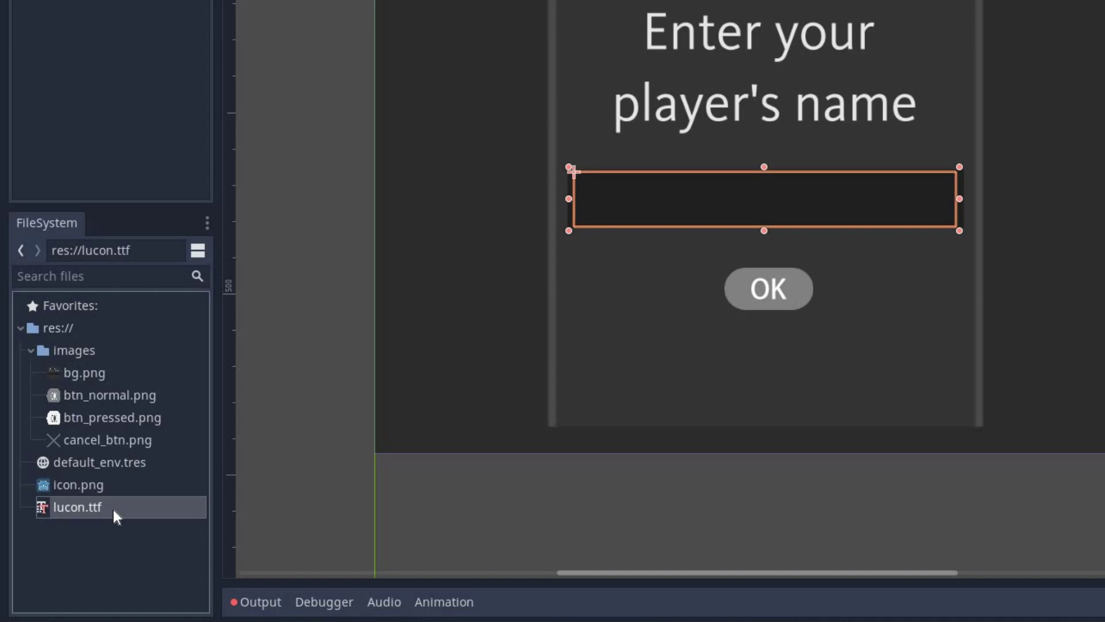
drag(114, 506, 972, 396)
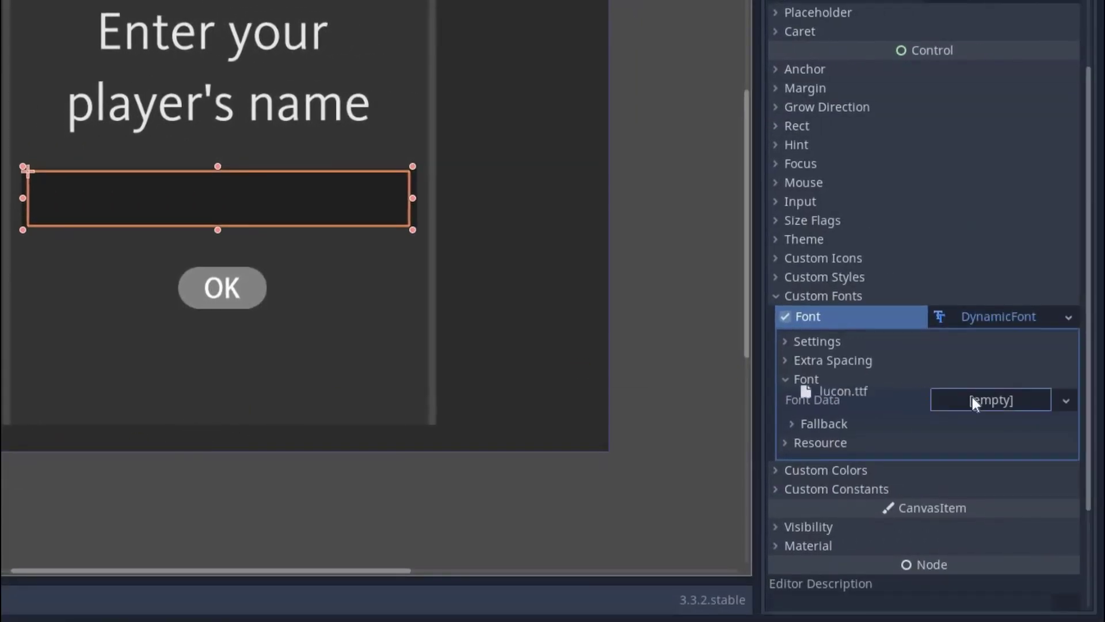
- Set the DynamicFont size to 25 and expand the LineEdit's Custom Colors
click(887, 378)
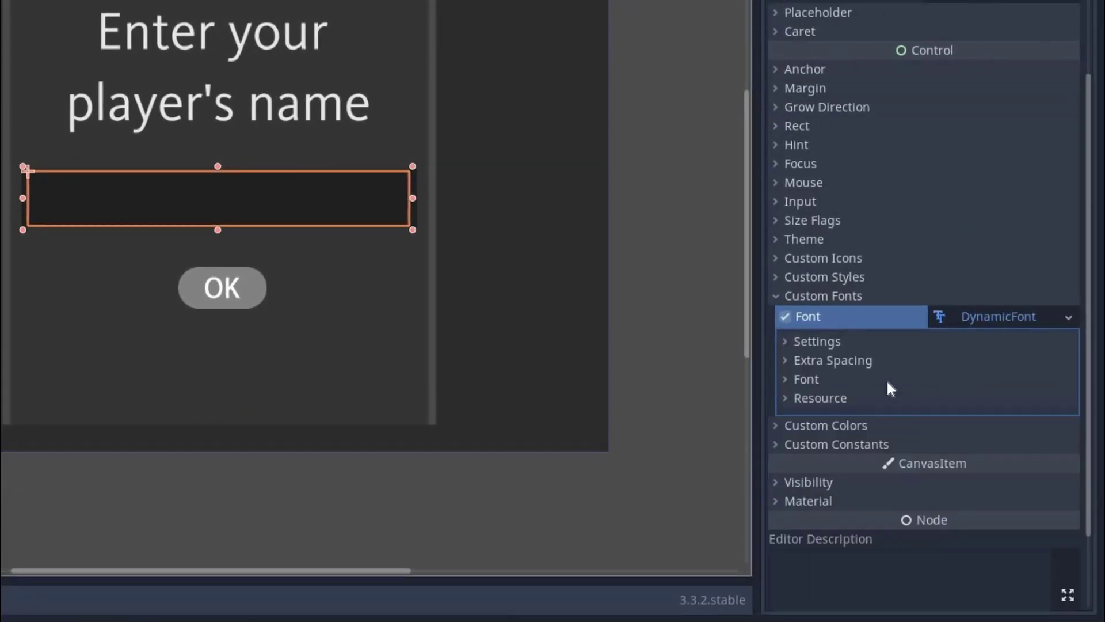
click(805, 341)
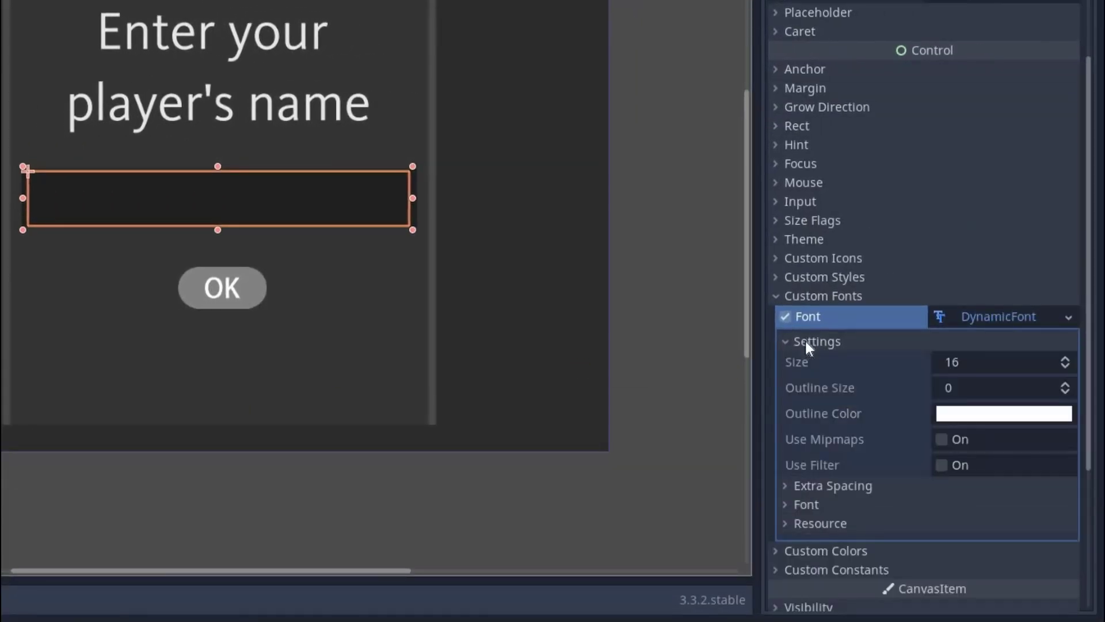
click(989, 364)
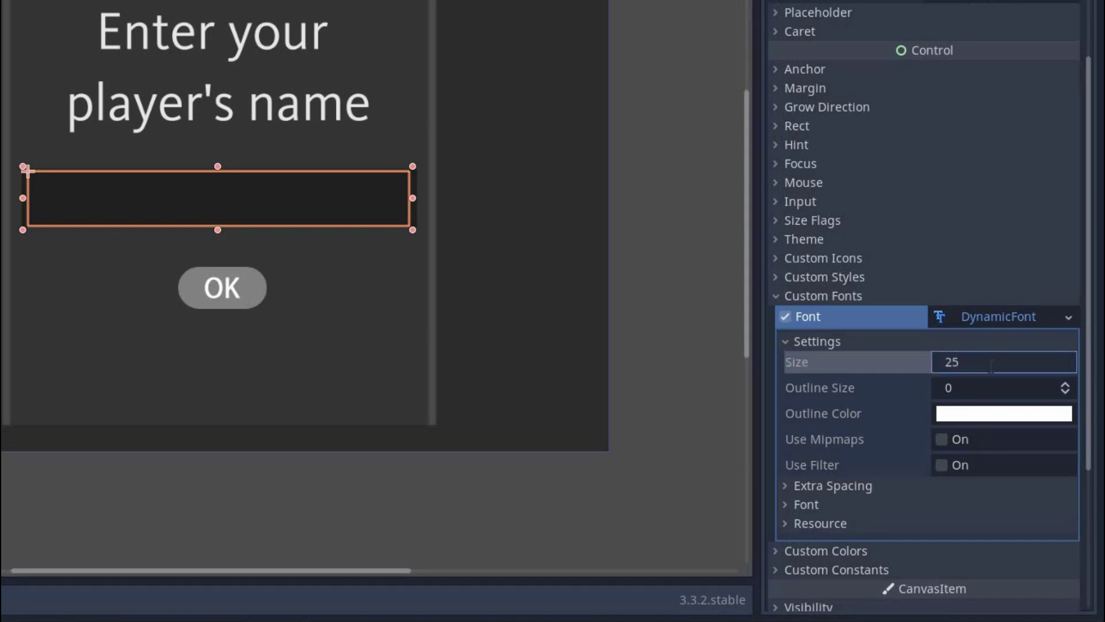
click(858, 337)
click(810, 295)
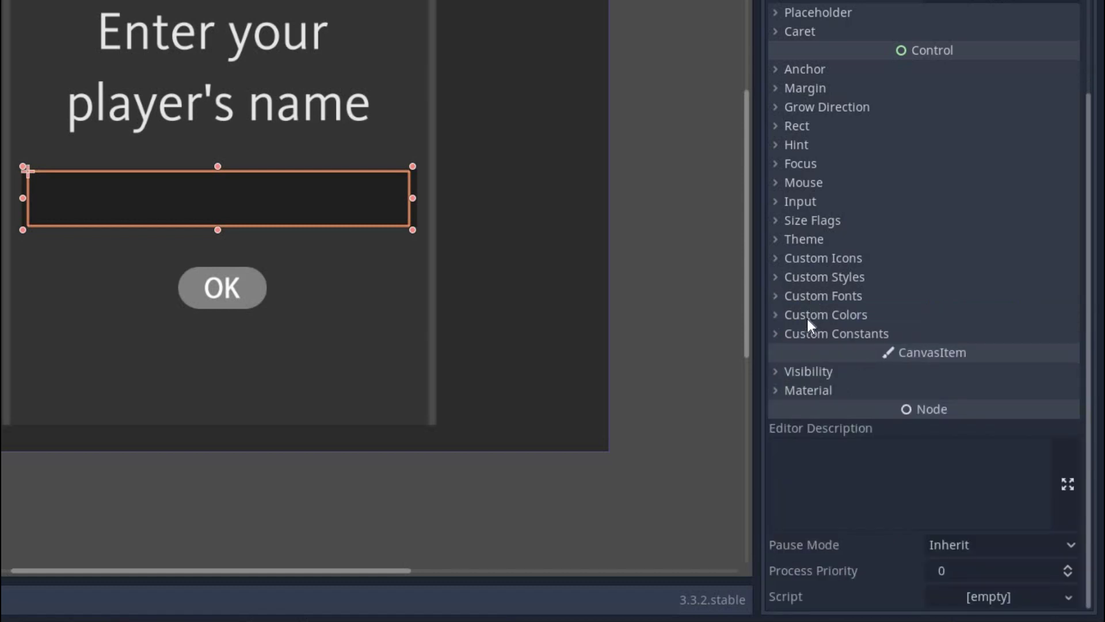
click(807, 316)
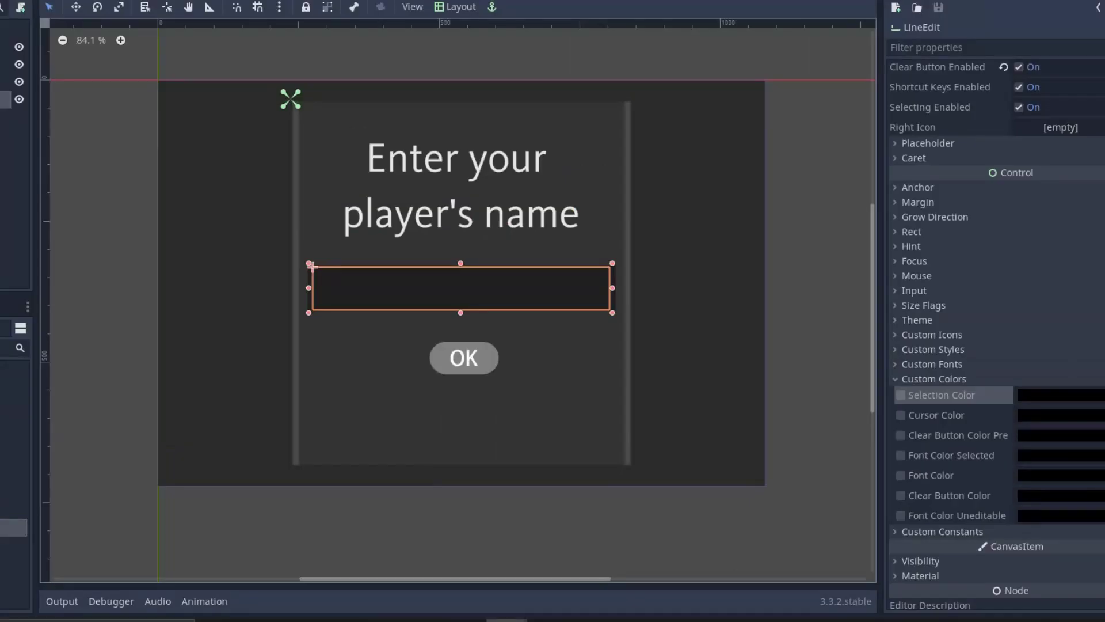
- Run the scene, type 'hello ther' into the field, and set its Font Color to white (#ffffff)
key(F5)
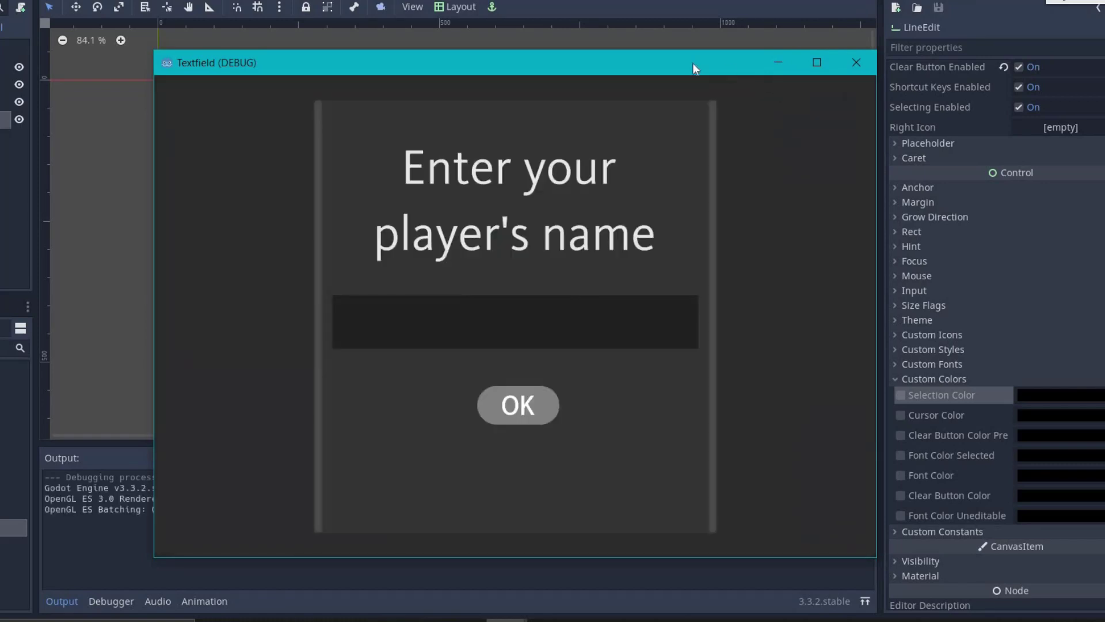
drag(693, 63, 557, 50)
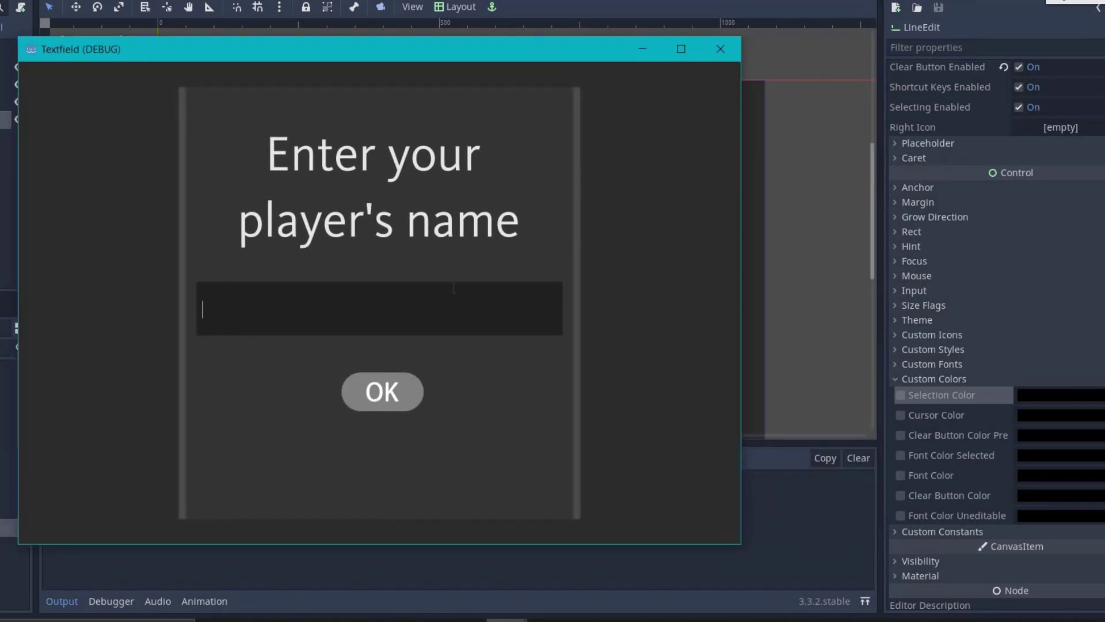
text(hello there)
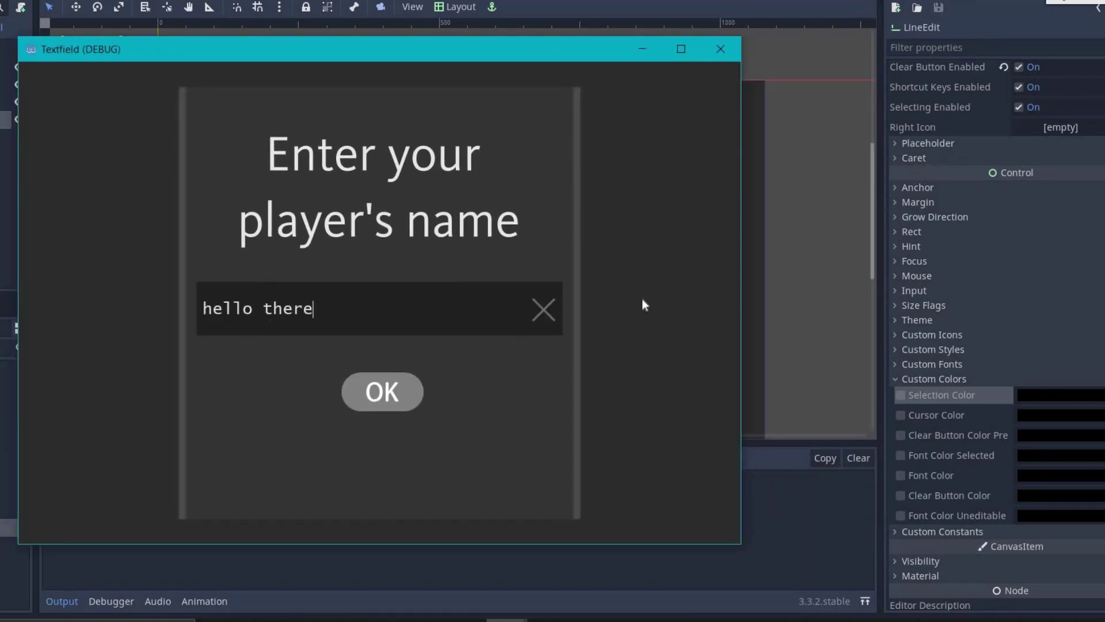
click(1040, 396)
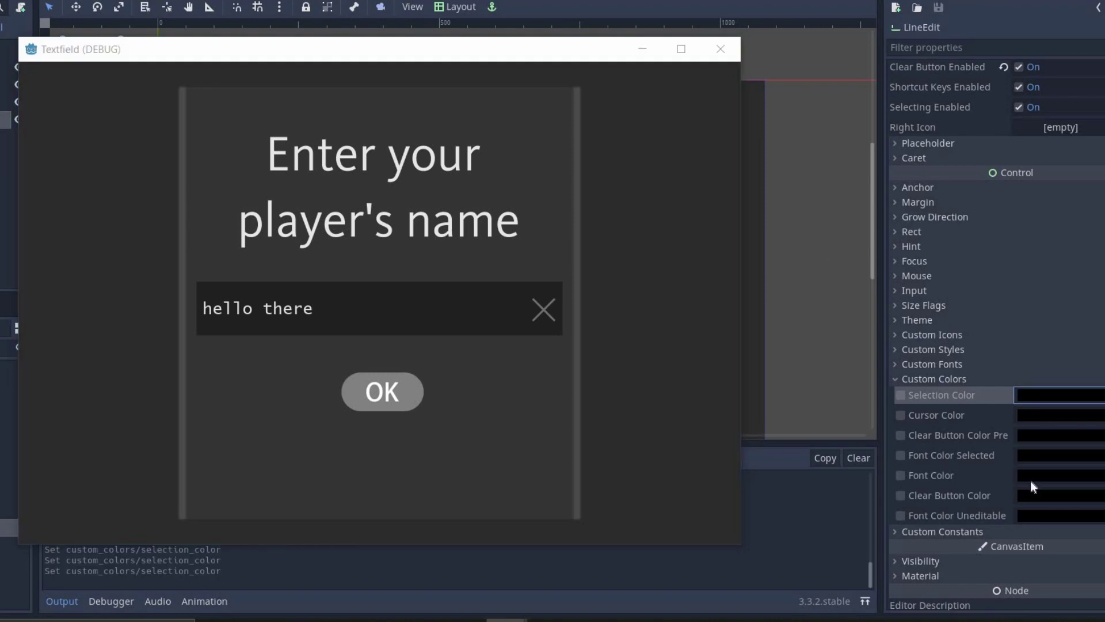
drag(949, 229, 816, 143)
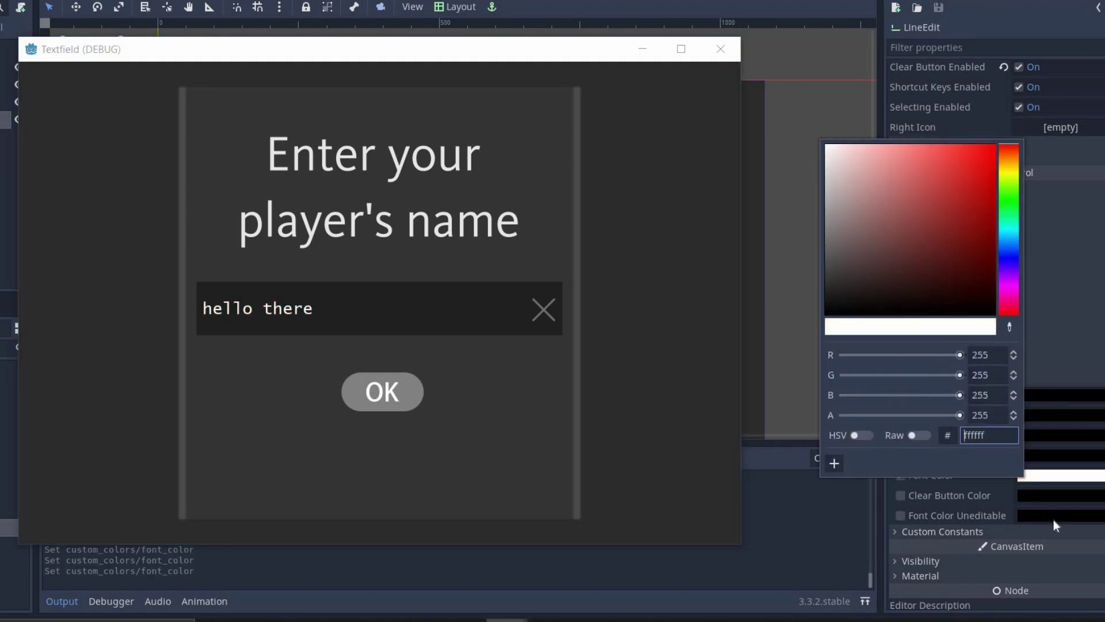
- Settle the field's font colour on white, then open Project > Project Settings
drag(904, 181, 827, 144)
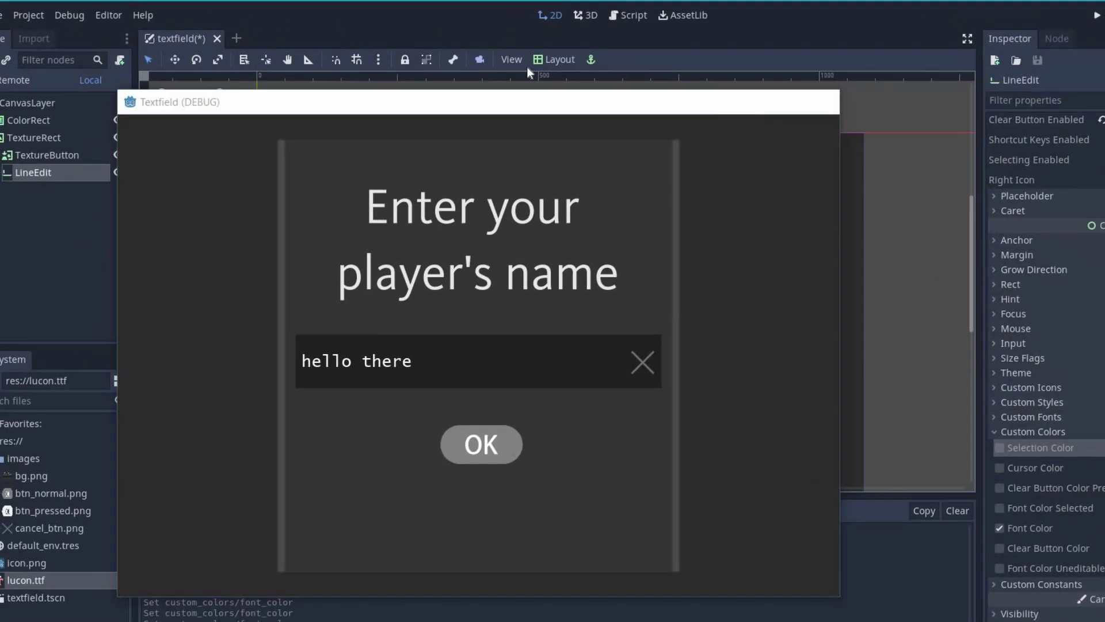
key(F8)
click(64, 41)
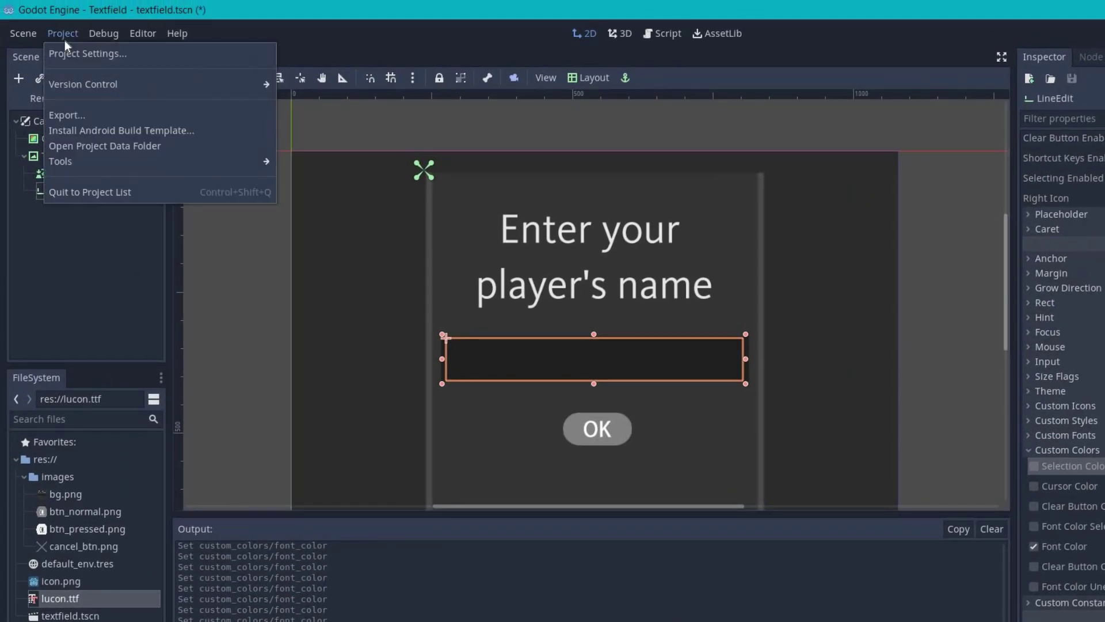
click(75, 54)
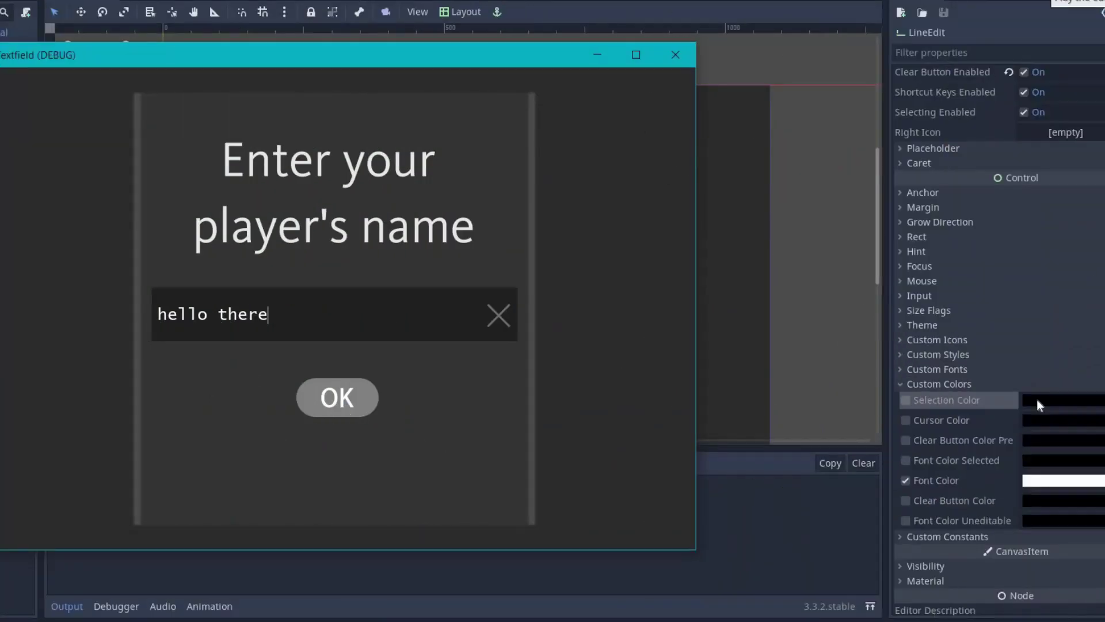
- Set Selection and Cursor colours to ffffff, Clear Button Pressed to 232222, Font Color Selected to 000000
click(1037, 399)
drag(871, 81, 831, 70)
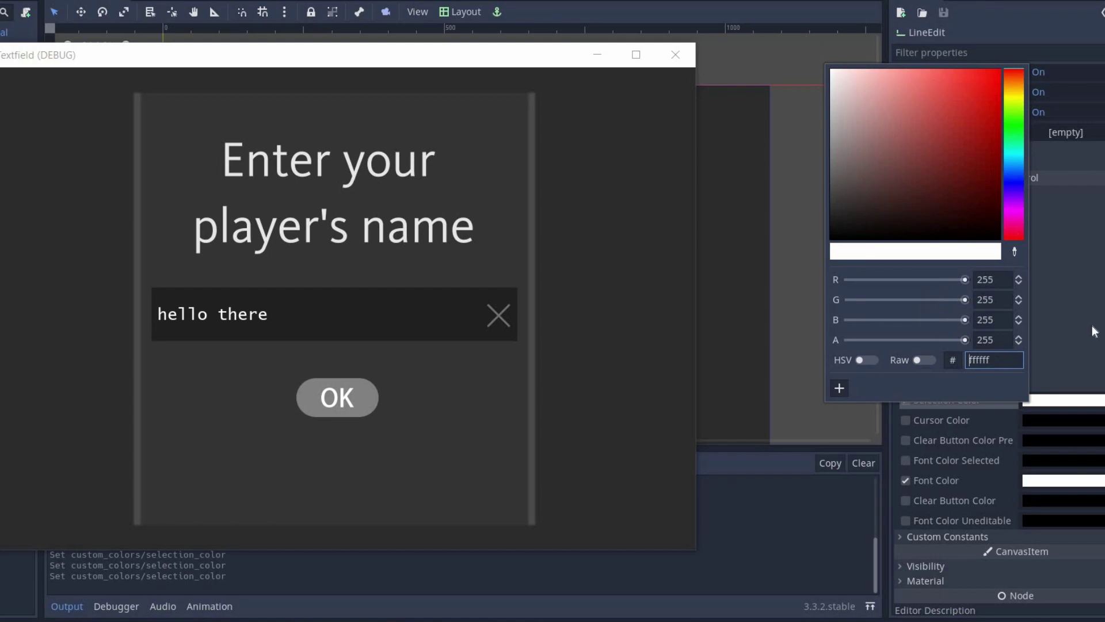
click(1061, 419)
drag(886, 162, 795, 50)
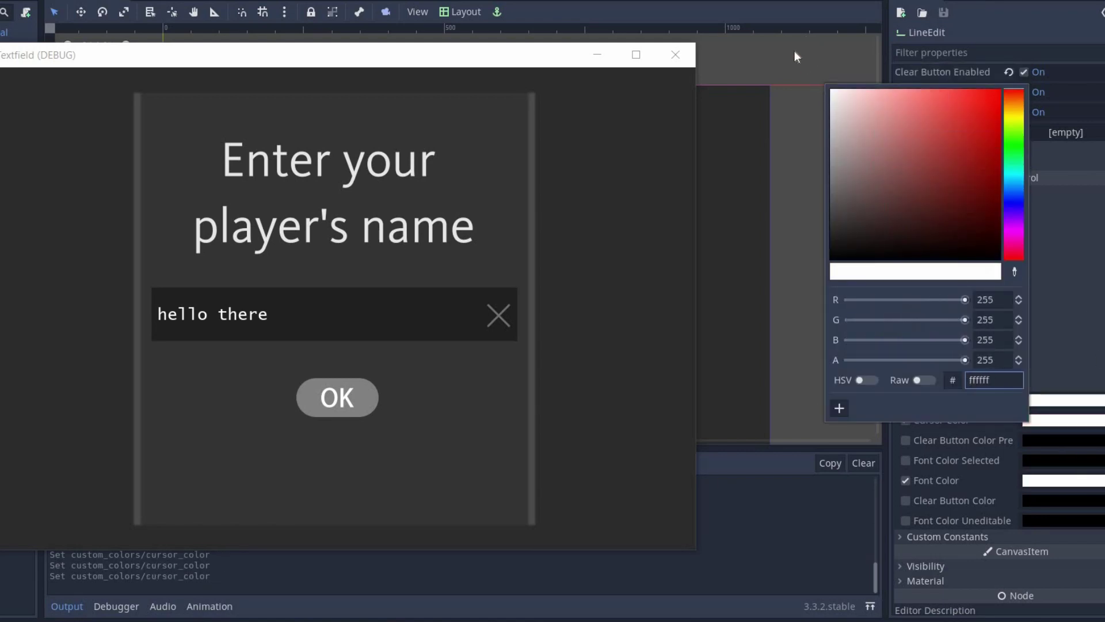
click(1069, 446)
click(1068, 444)
drag(920, 206, 835, 258)
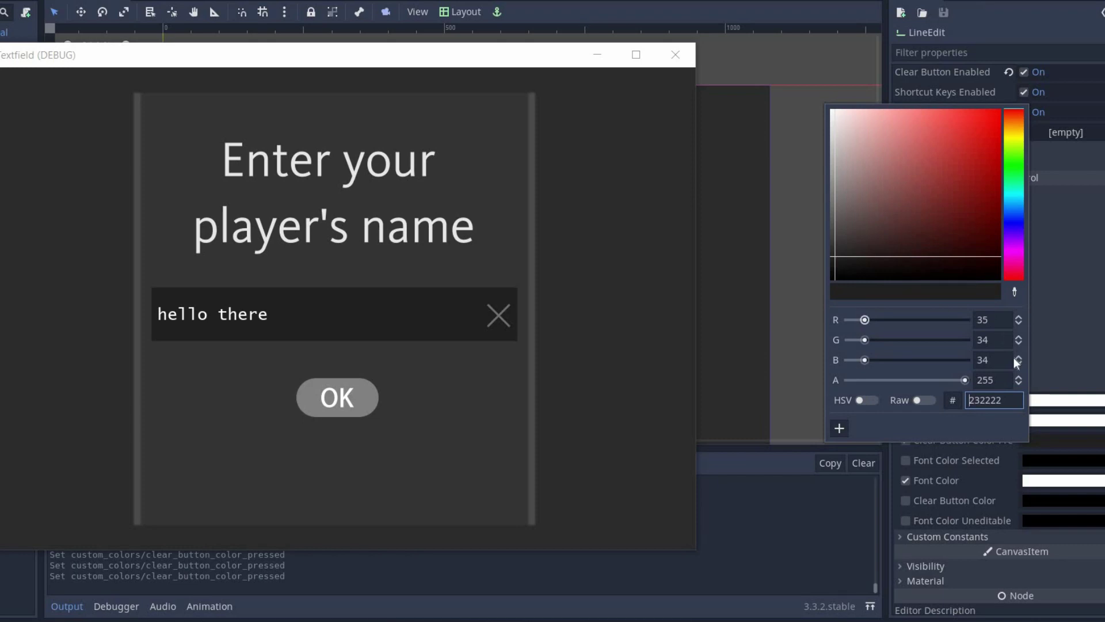
click(1056, 461)
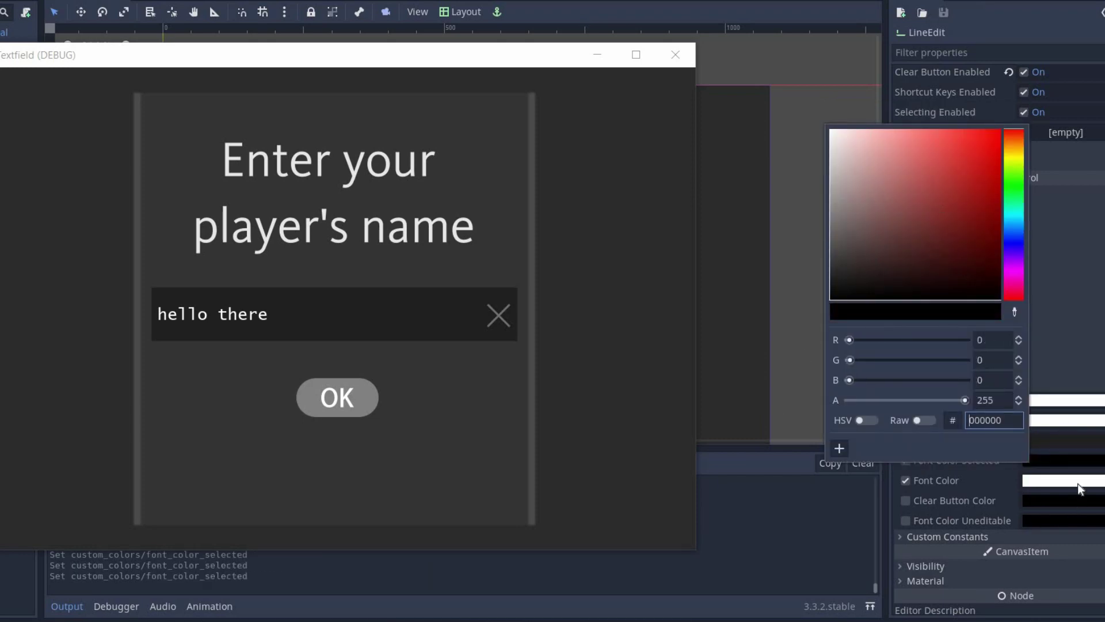
click(981, 486)
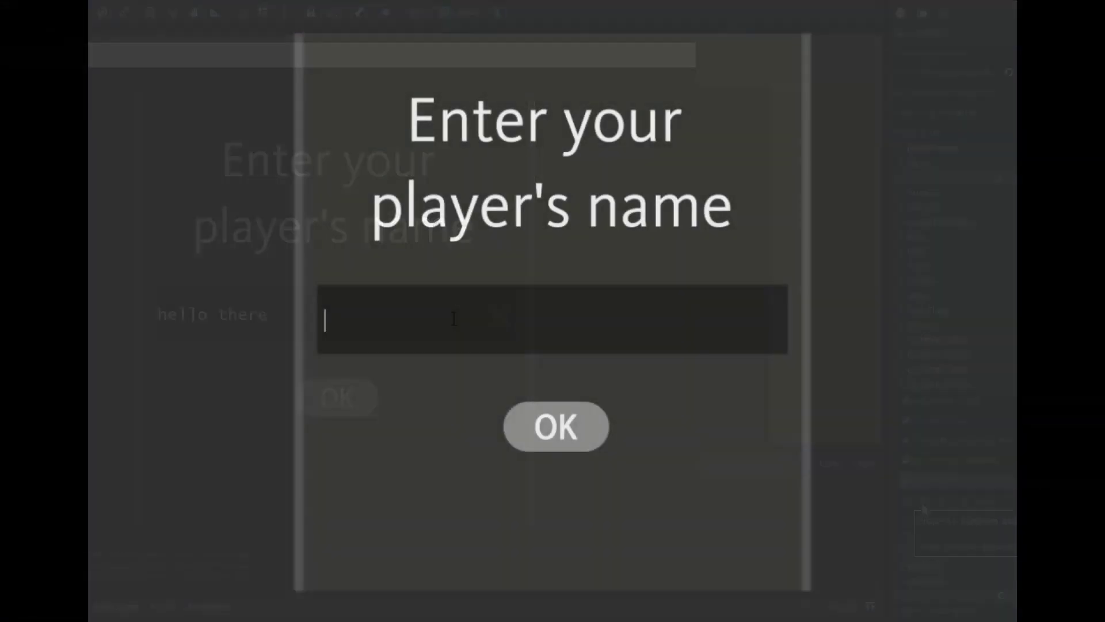
- In the running game, type 'hello there', clear the name field, then go back to the editor
text(hello there)
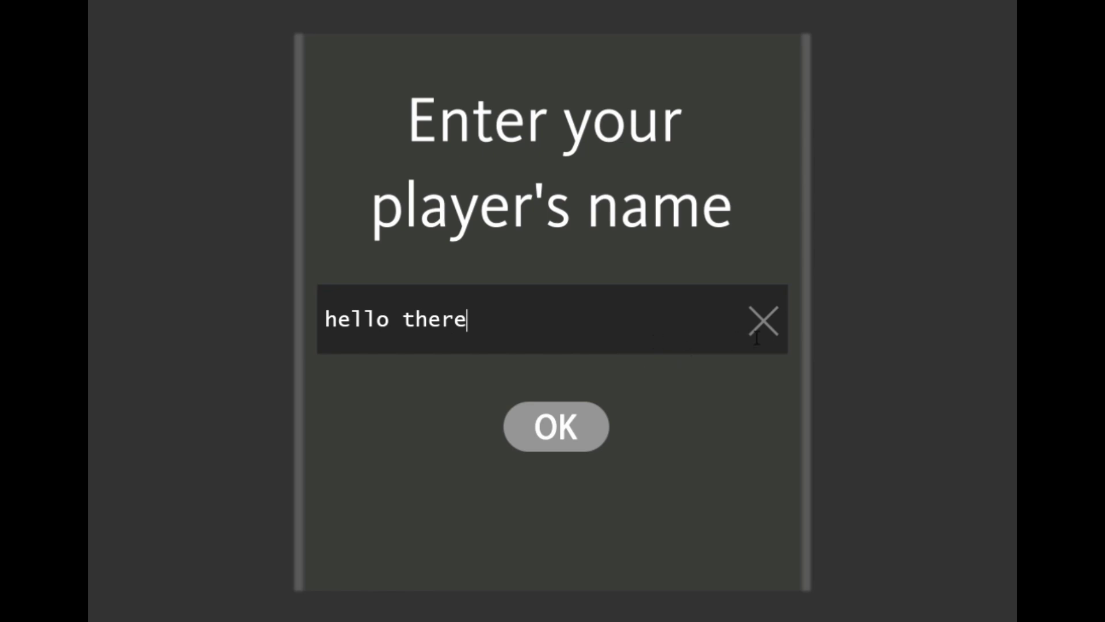
click(764, 320)
text(hello there)
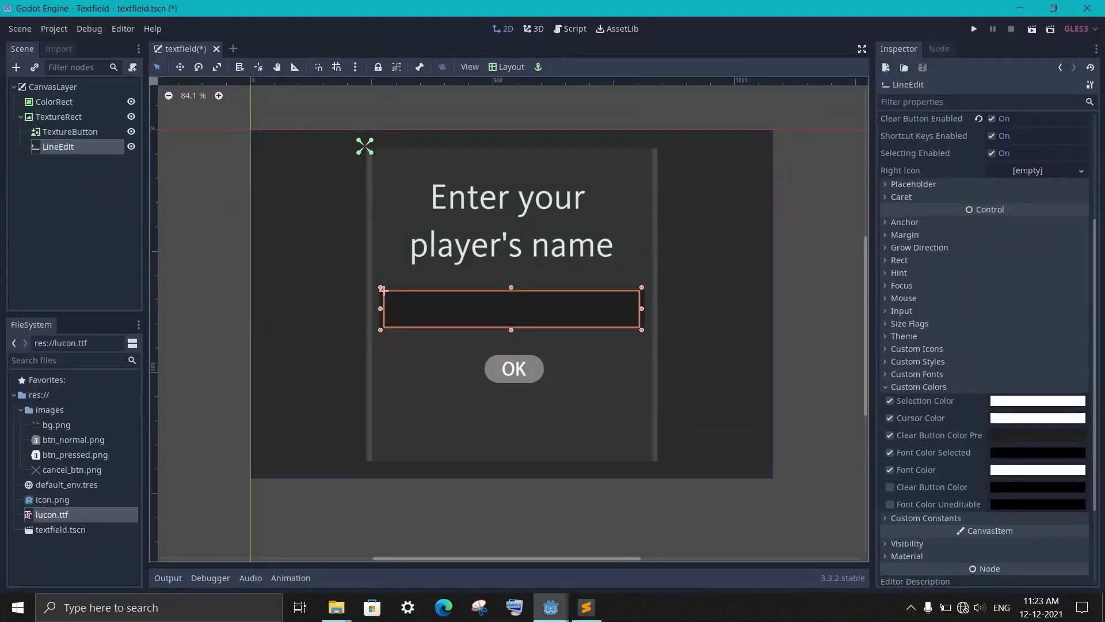
scroll(1093, 219, up, 10)
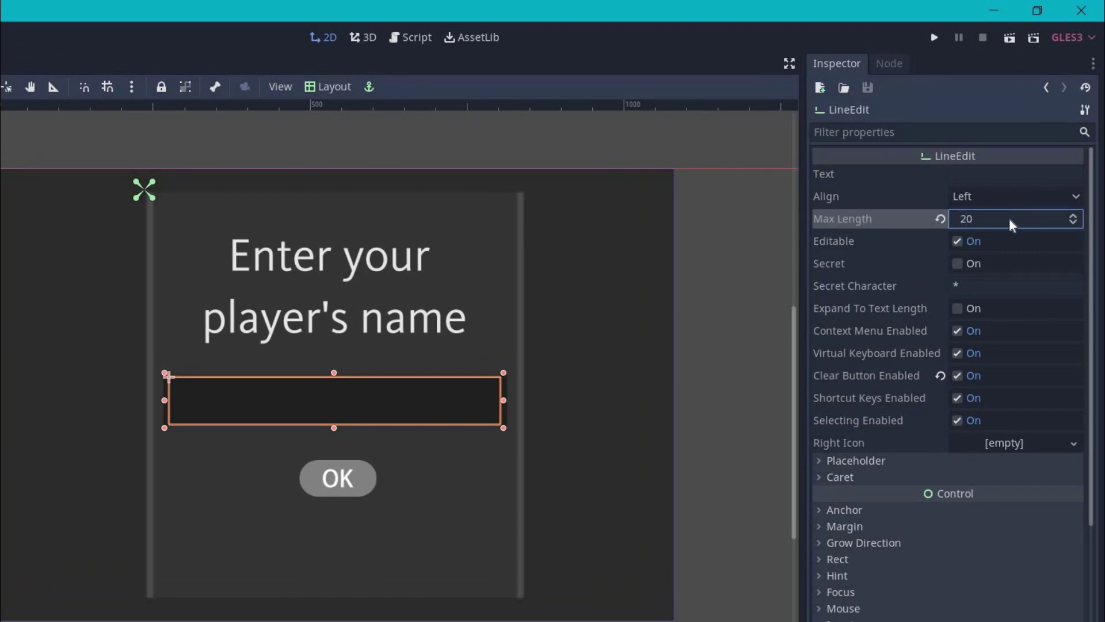
- Give the LineEdit the placeholder text 'enter name' with placeholder alpha 0.4
click(894, 461)
click(987, 479)
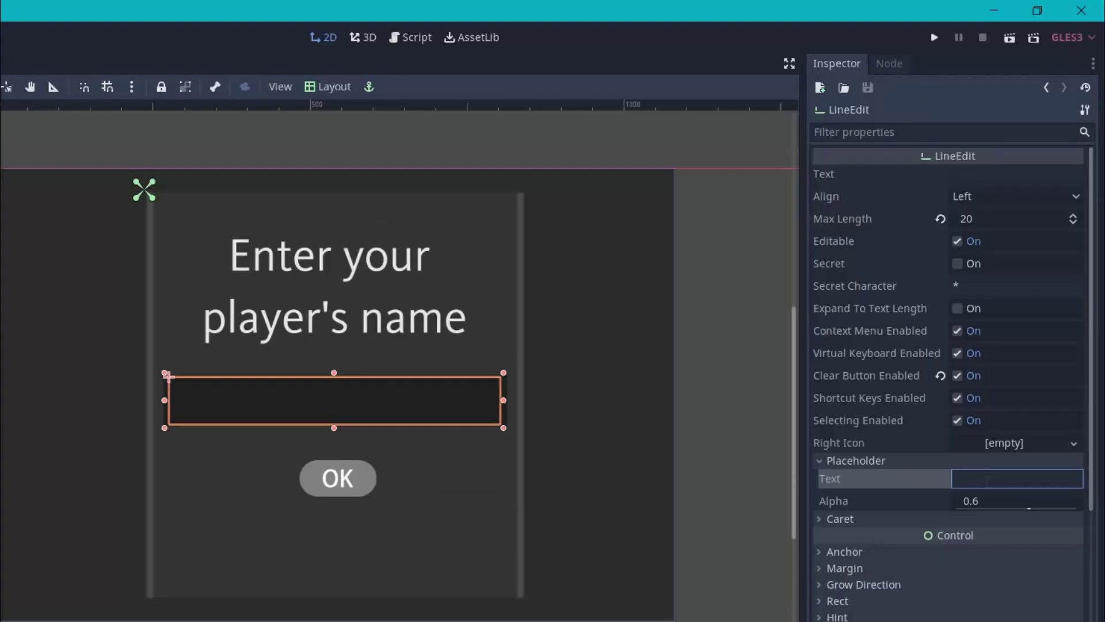
text(enter name)
click(1001, 499)
text(0.4)
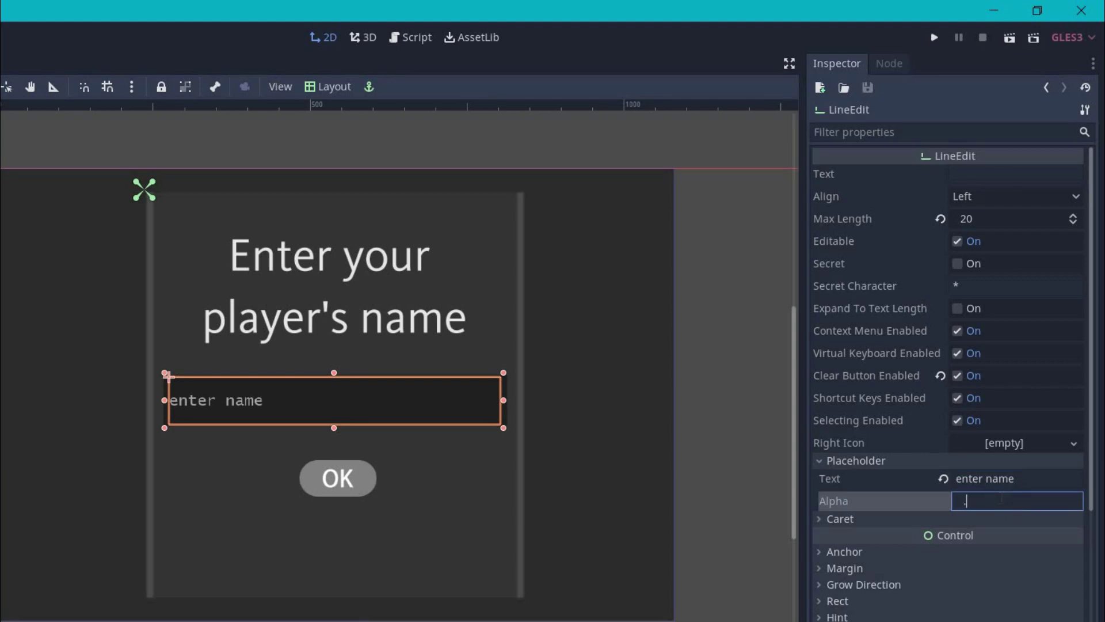
key(Return)
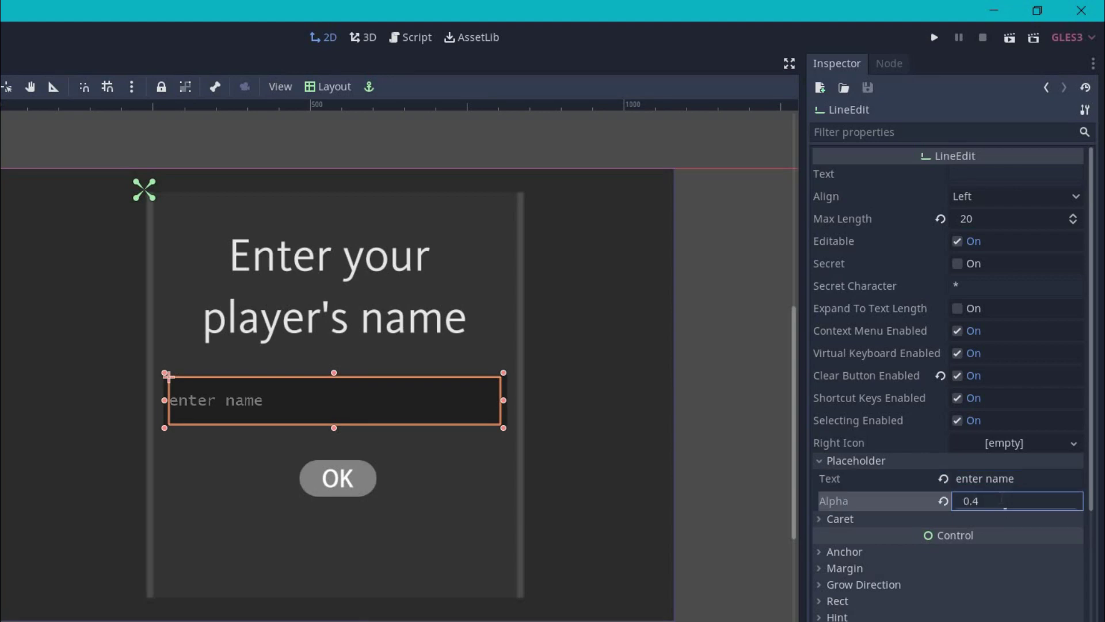
click(927, 462)
- Enable caret blinking on the LineEdit with a blink speed of 0.34
click(916, 477)
click(965, 495)
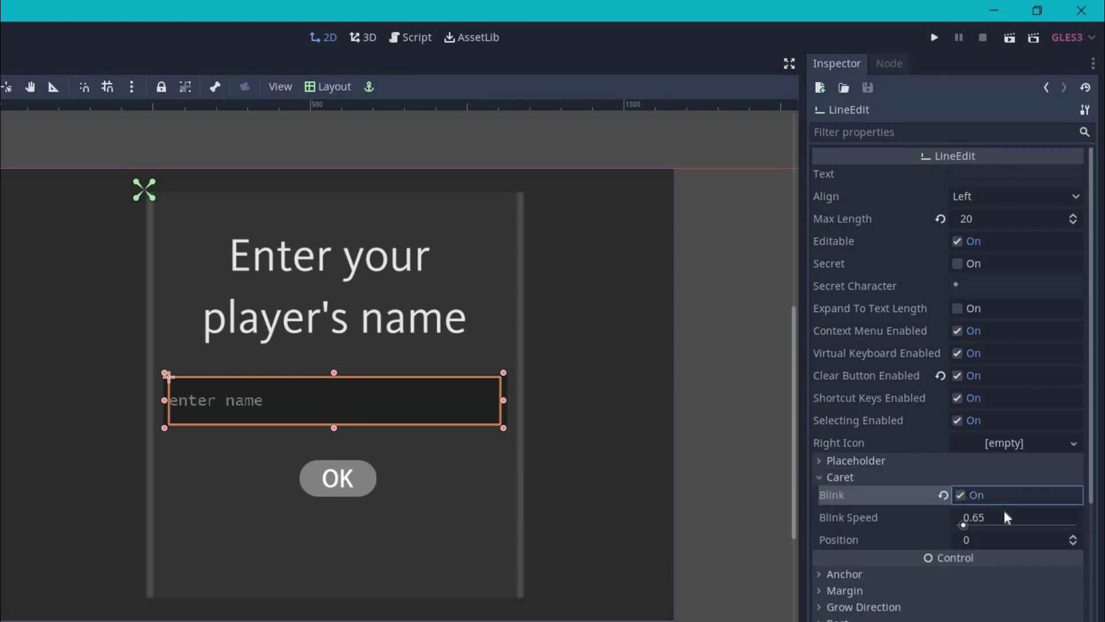
drag(963, 523, 960, 524)
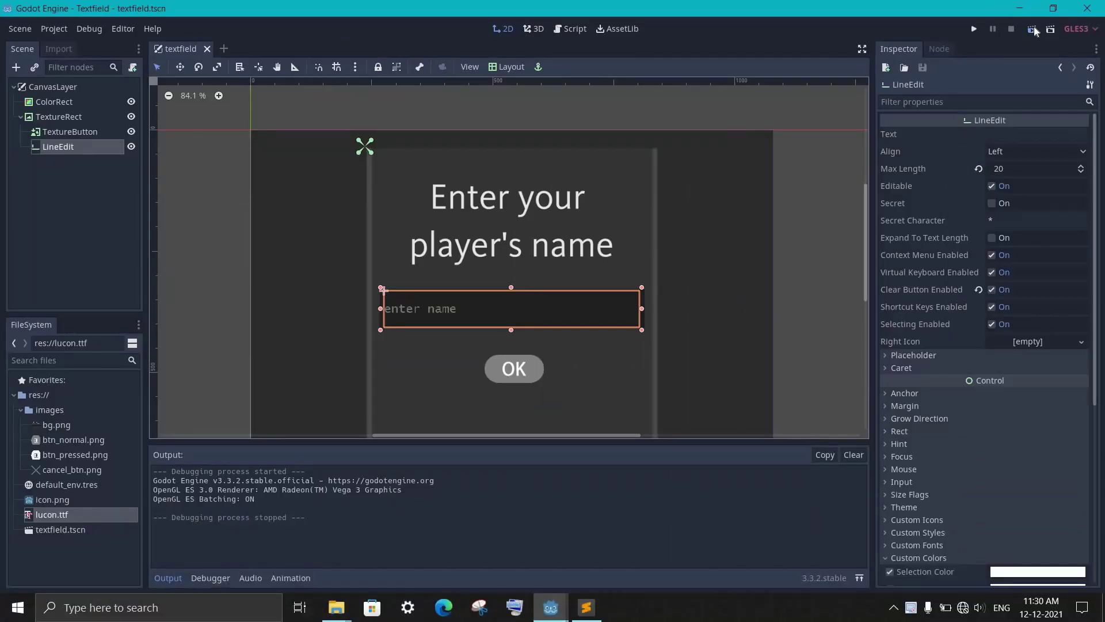
- Test-run the scene, type 'sfajhvq jnjae' into the name field, and close the game
click(1033, 30)
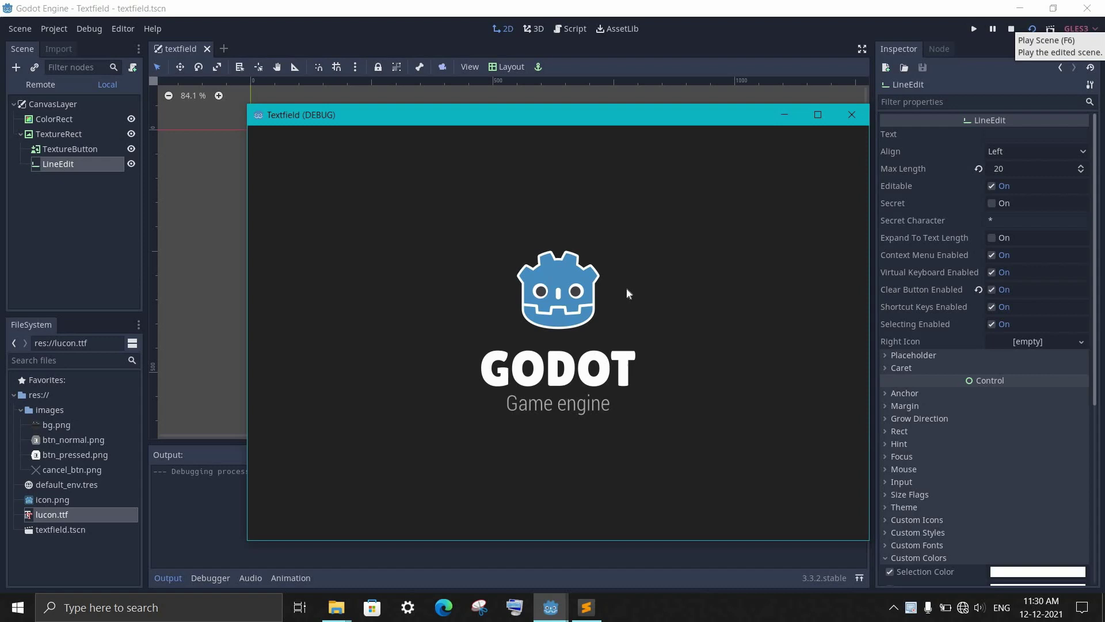
text(sfajhvq jnjae)
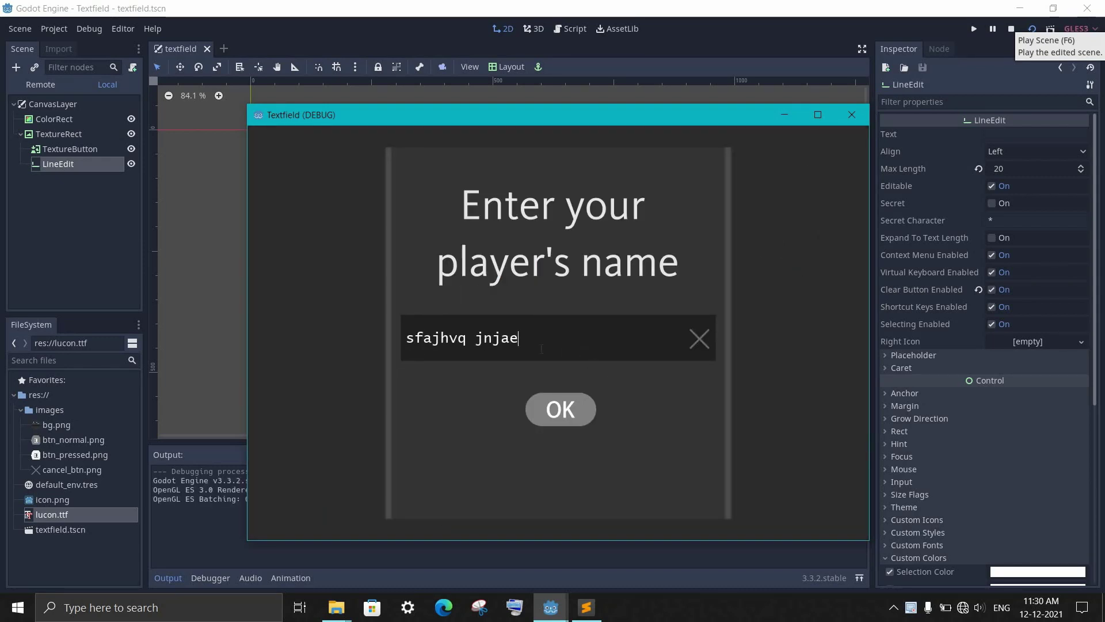
drag(520, 338, 406, 338)
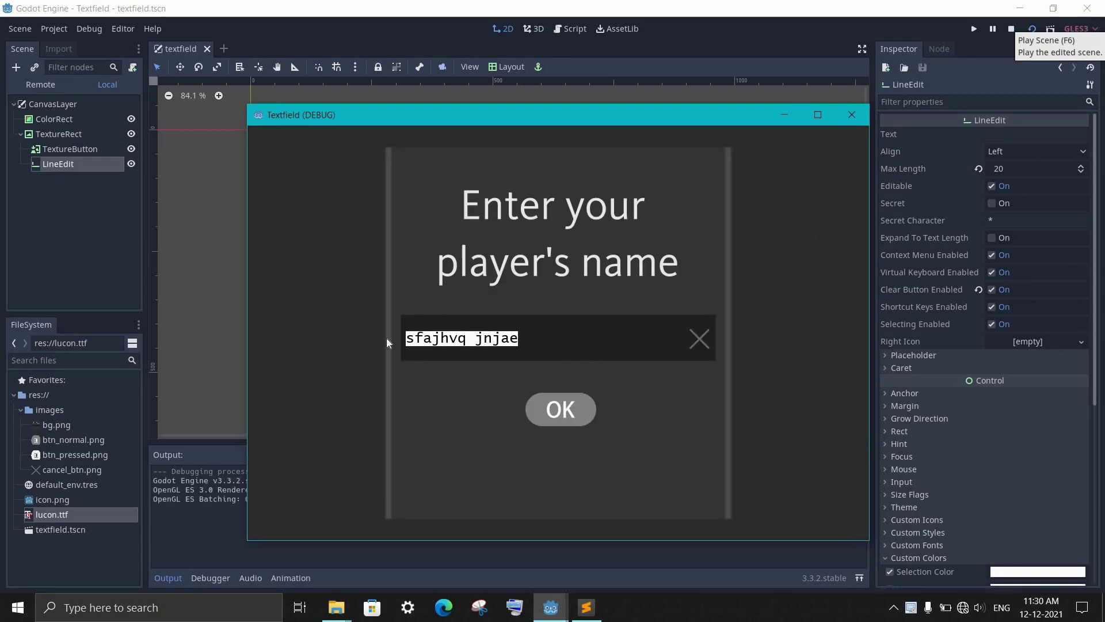
click(1034, 30)
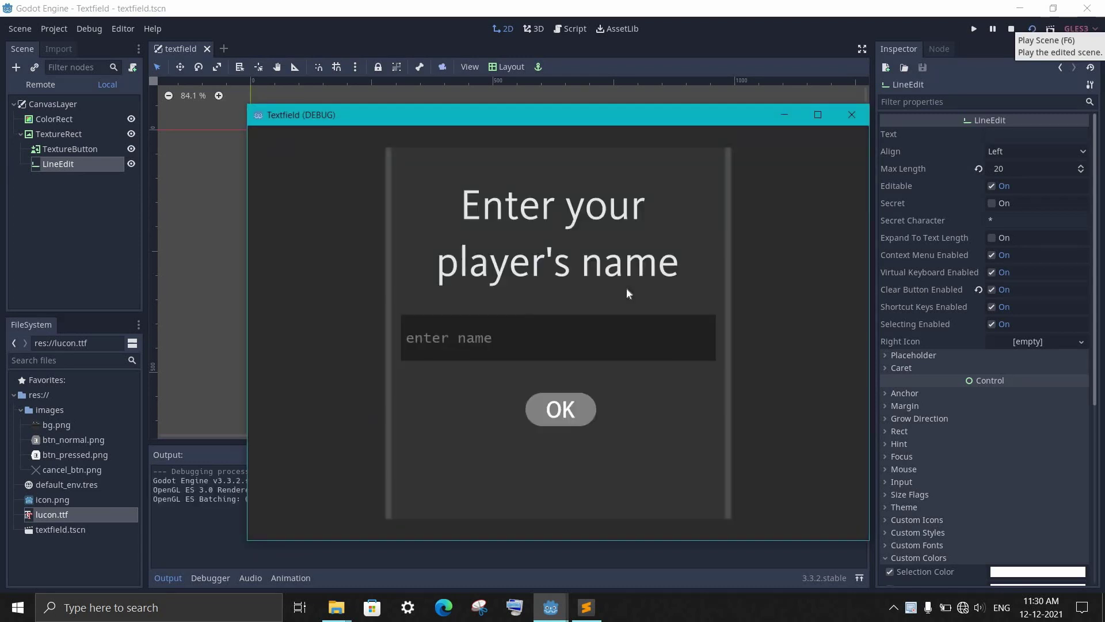
click(538, 344)
text(sfajhvq jnjae)
key(alt+F4)
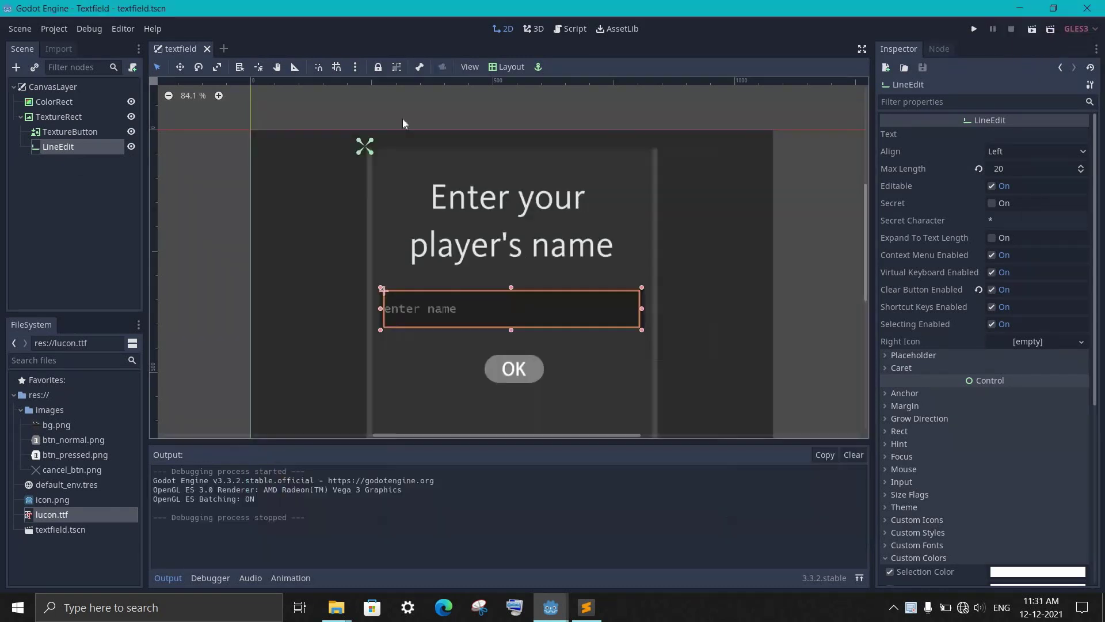
- Attach a new textfield.gd script to CanvasLayer and delete its template comments
click(114, 87)
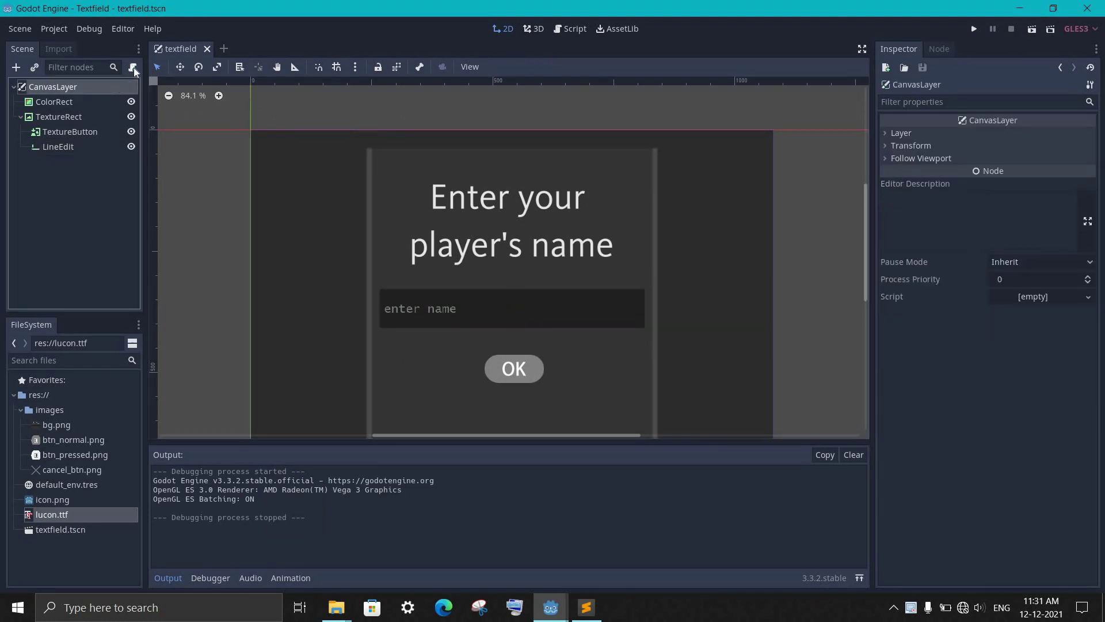
click(132, 68)
click(511, 380)
drag(328, 110, 375, 123)
key(Delete)
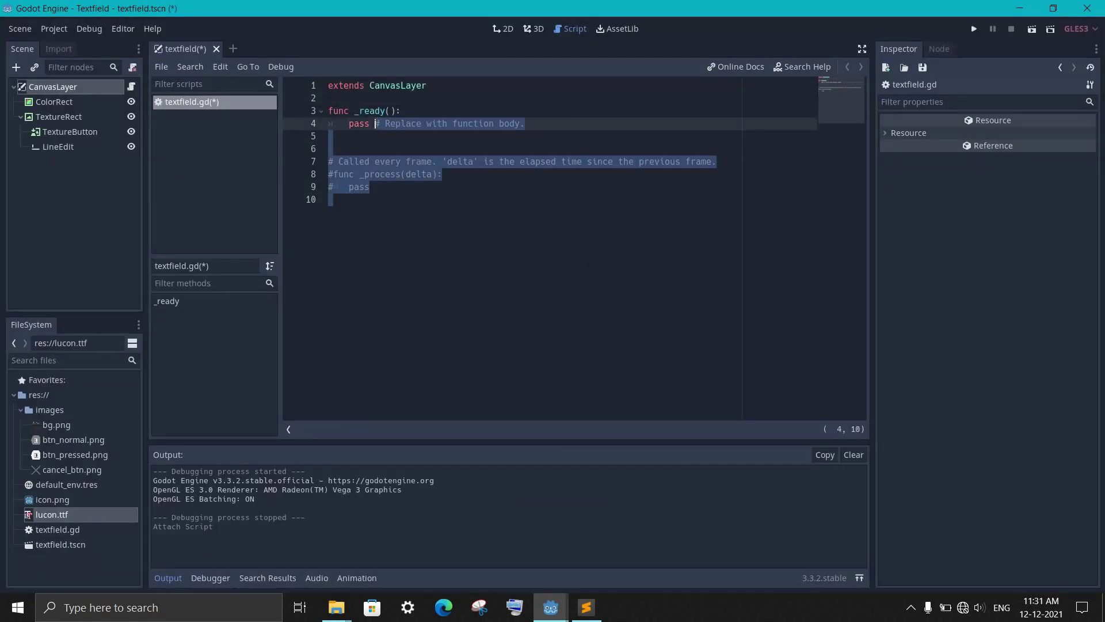
key(Delete)
- Add 'onready var line_edit = get_node(...)' and call line_edit.grab_focus() in _ready, then save and run
click(345, 98)
key(Return)
key(Return)
key(Return)
key(Up)
text(onready var line_edit =)
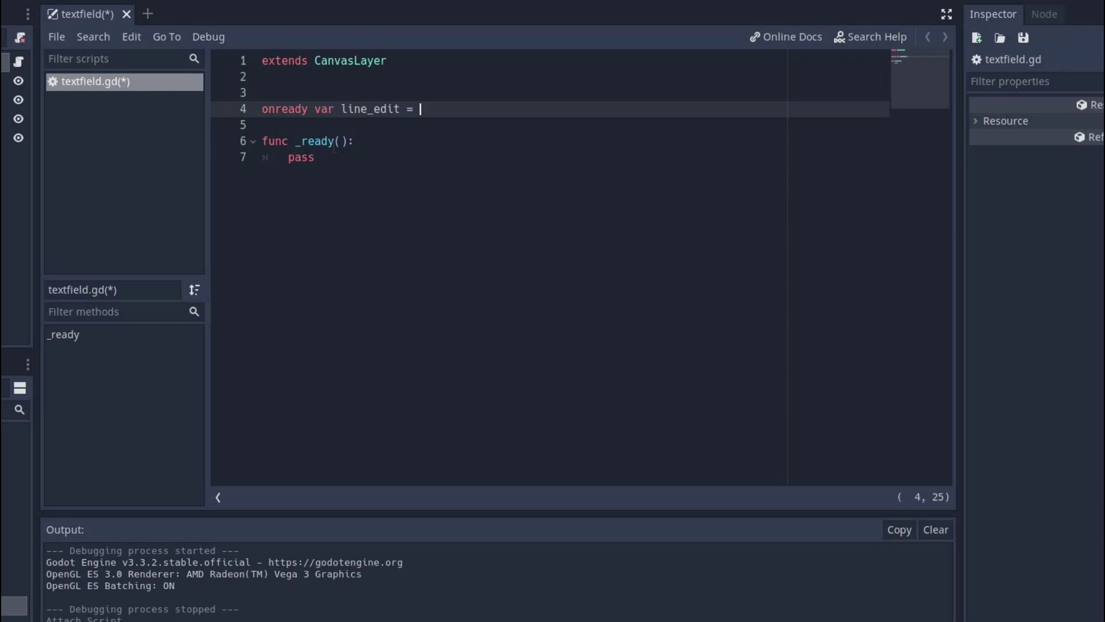
text(get_node("TextureRect/LineEdit"))
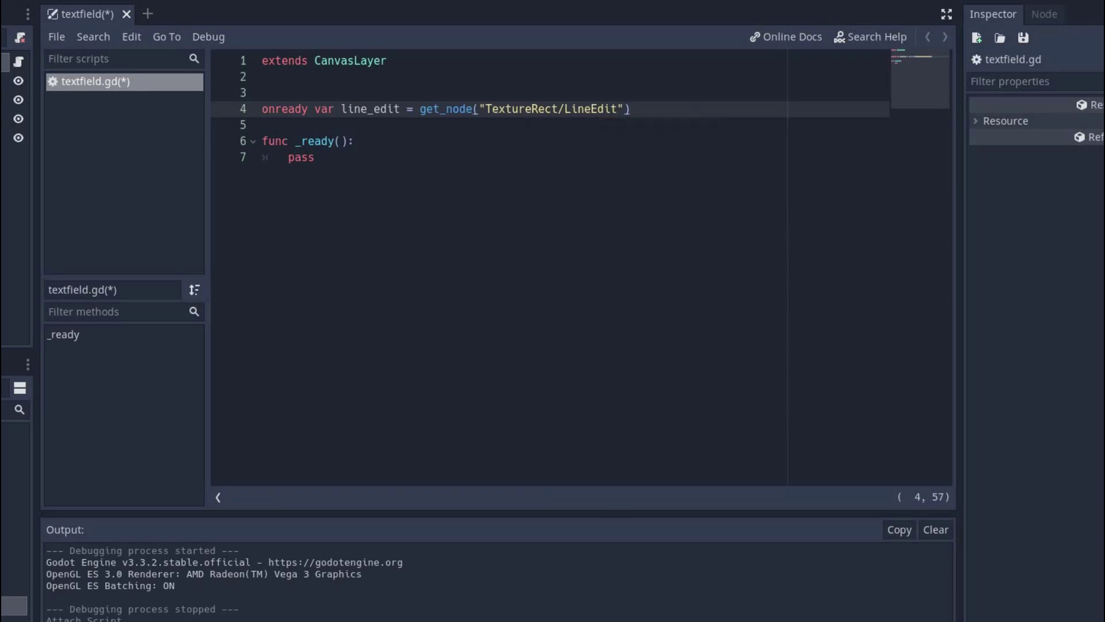
key(Down)
key(Down)
key(Down)
key(shift+Home)
text(line_edit.grab_focus())
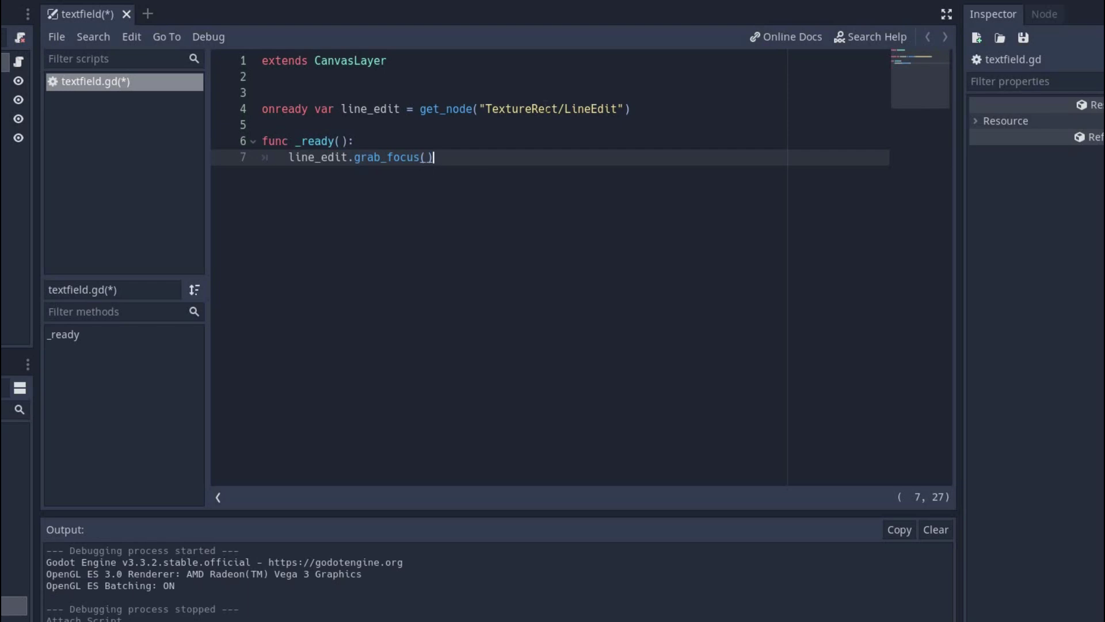
key(F5)
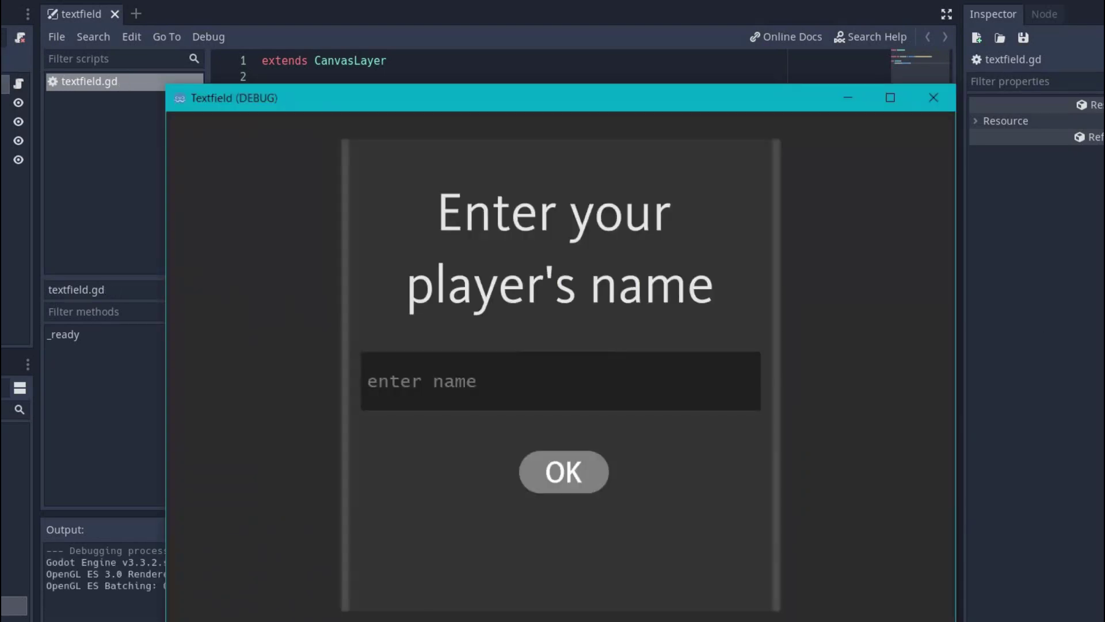
- Connect TextureButton's pressed signal to a handler that runs print(line_edit.text) and queue_free()
text(safdaf)
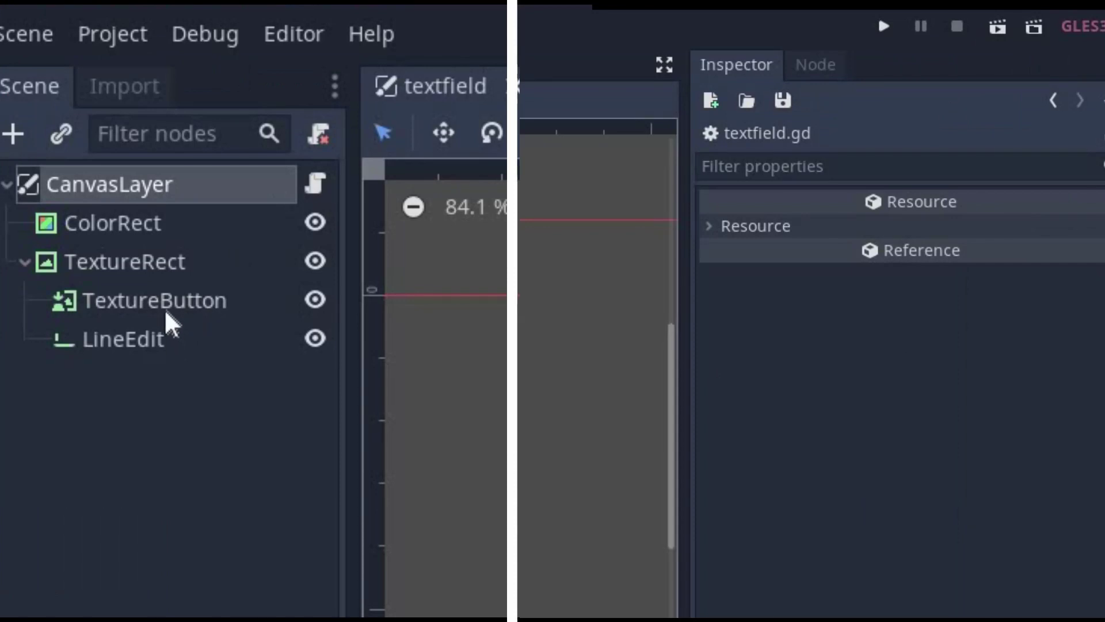
click(164, 304)
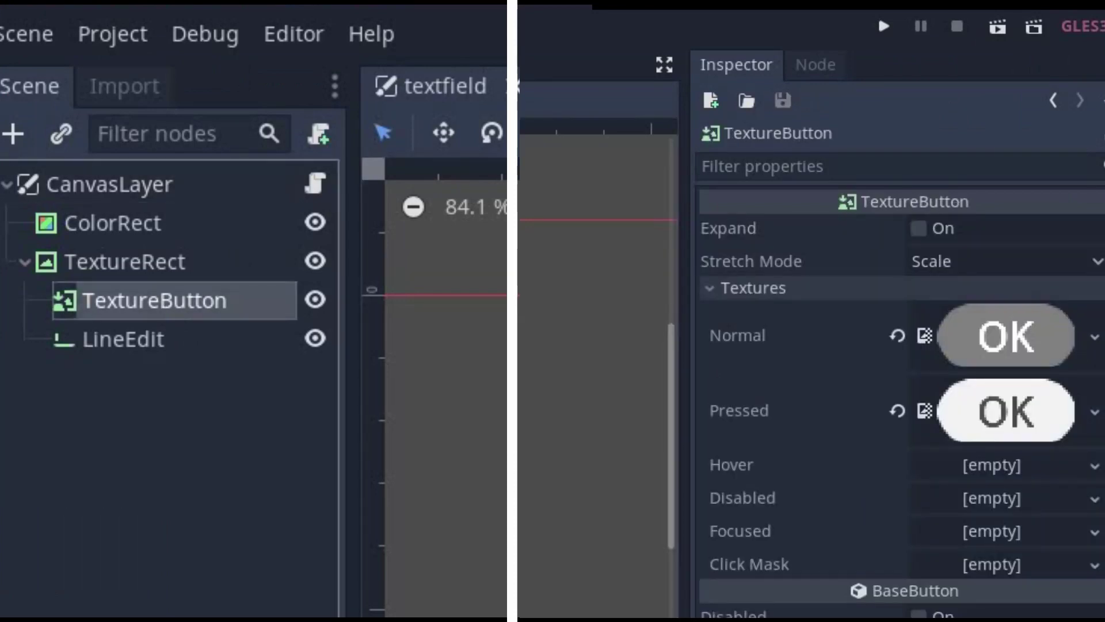
click(825, 64)
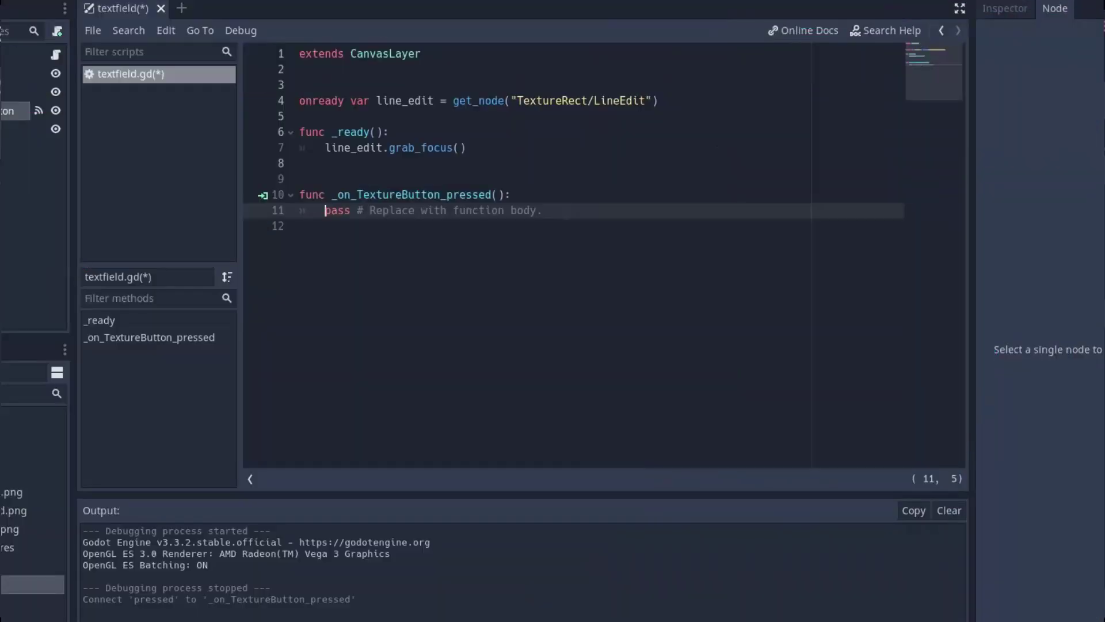
key(shift+End)
text(print(line_edit.text))
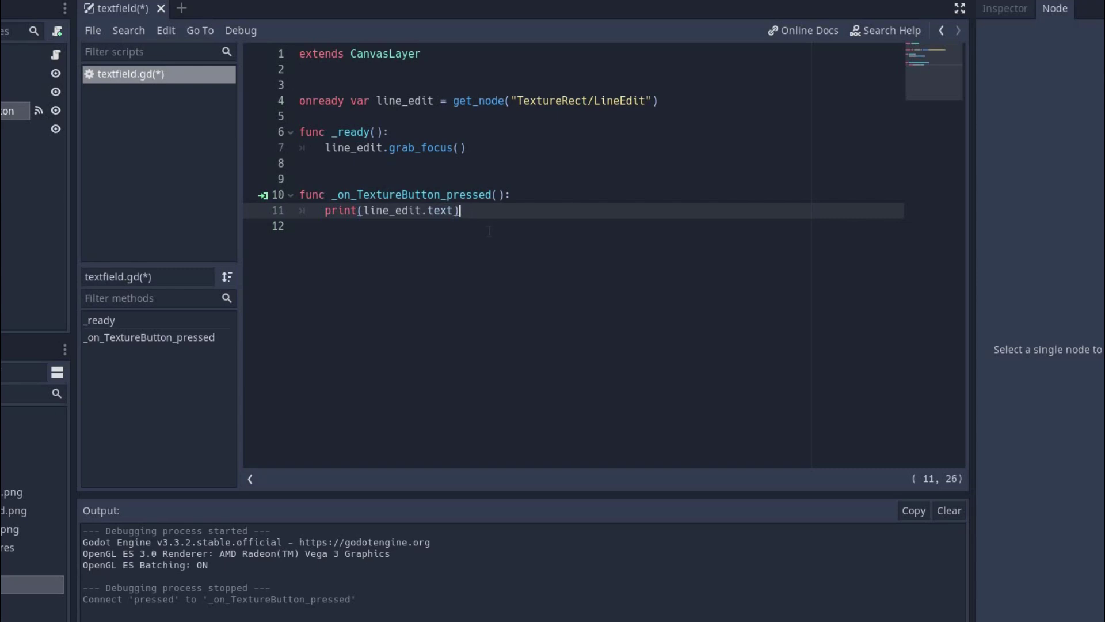
key(ctrl+s)
key(Return)
text(queue_free())
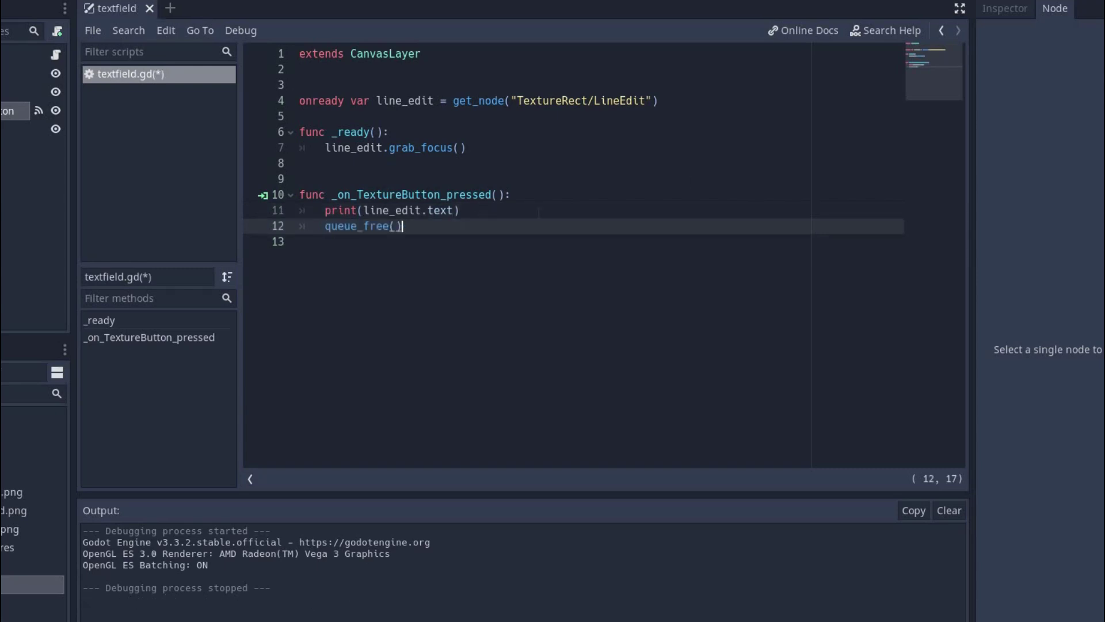
- Run the dialog scene and submit the names 'sfafa' and 'dicode' to check printing and freeing
key(F5)
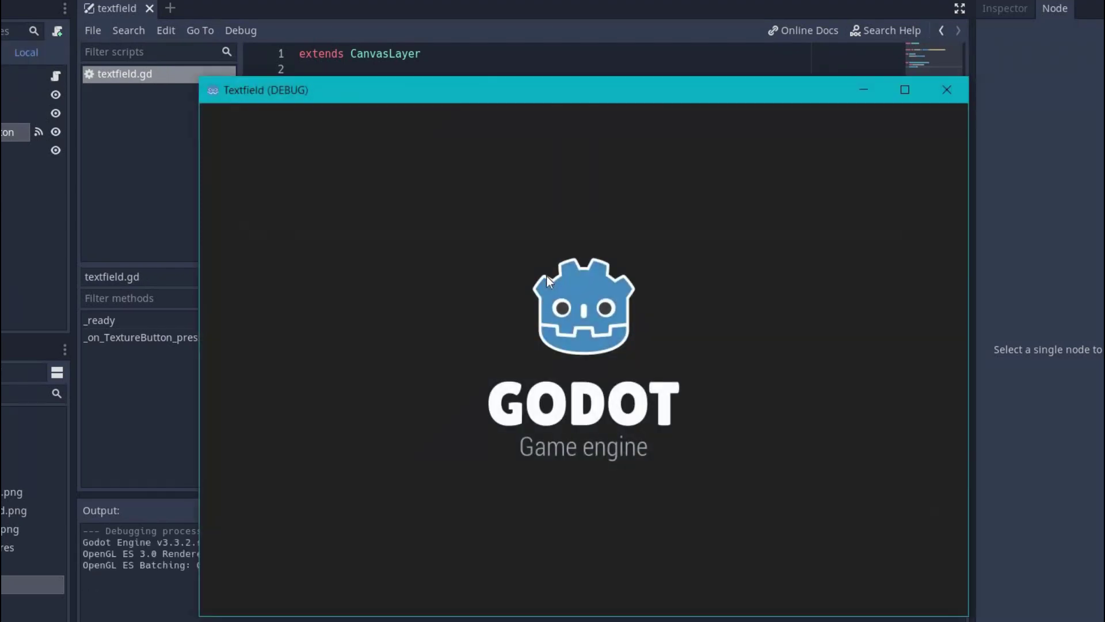
text(sfafa)
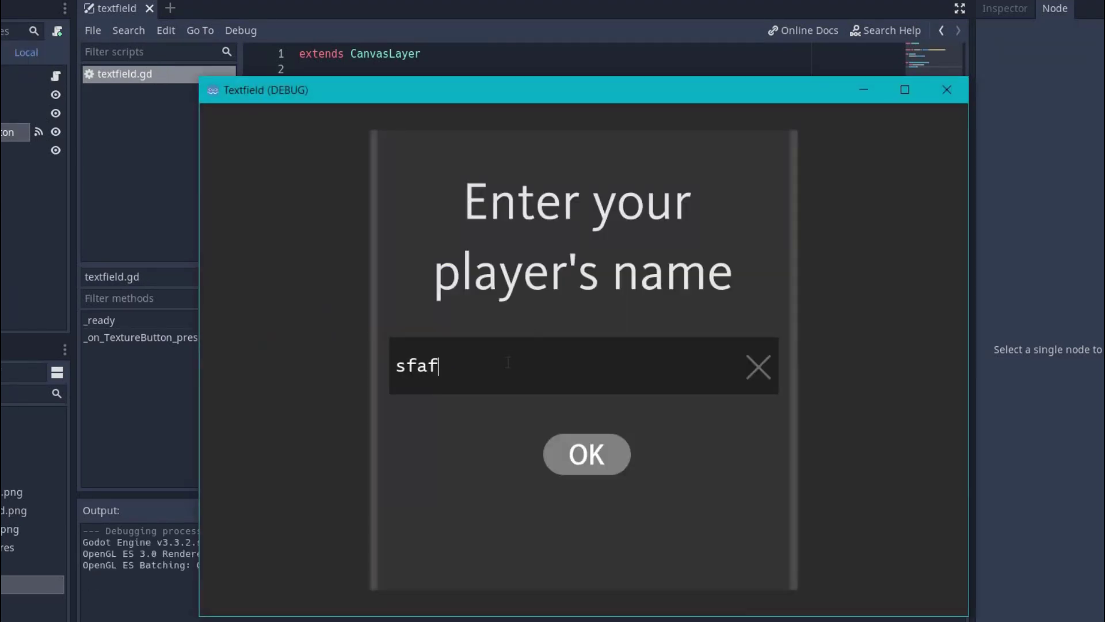
click(569, 461)
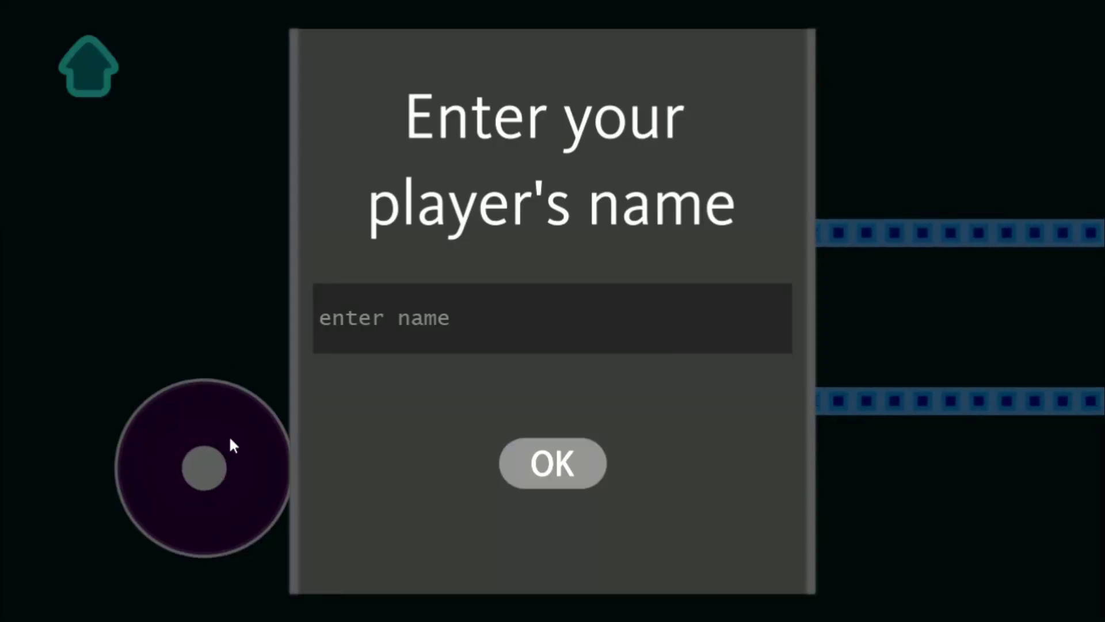
text(dicode)
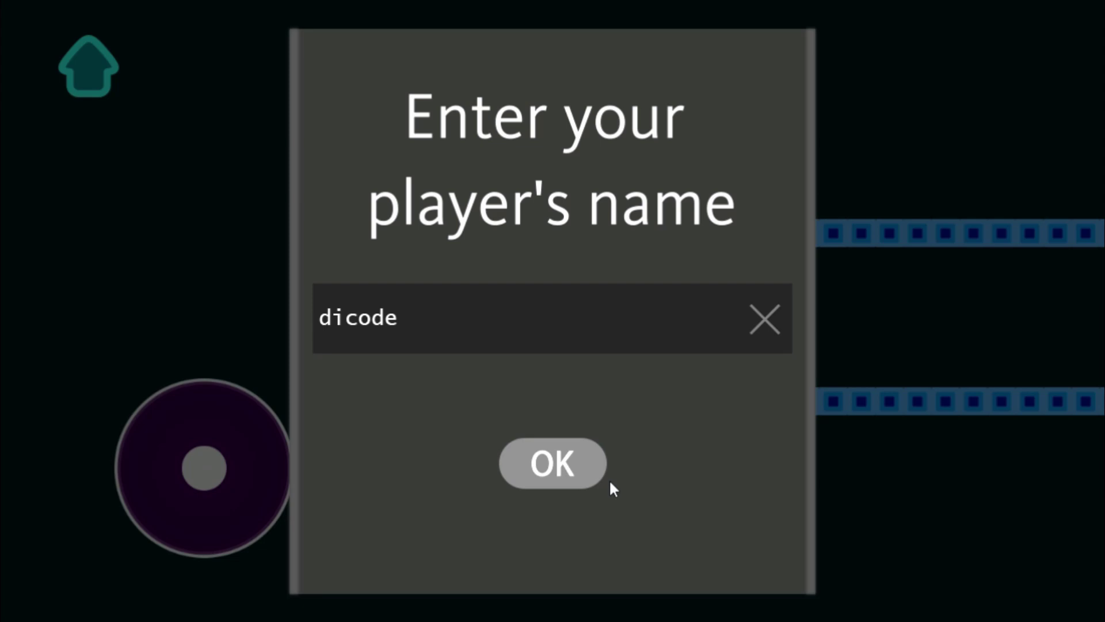
click(590, 470)
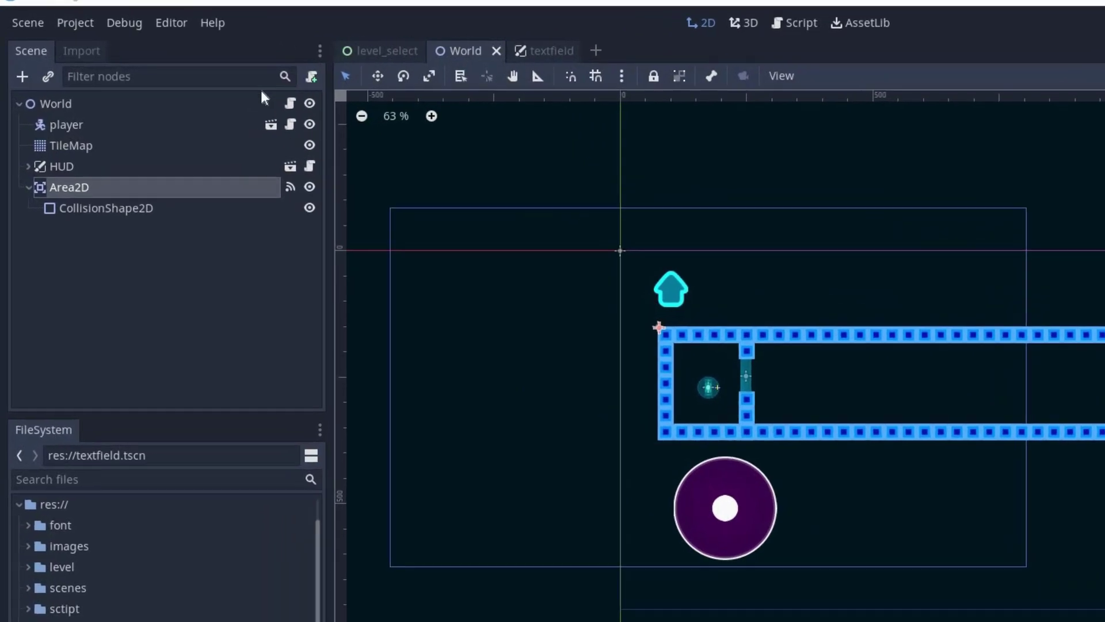
- In the World scene tree, look through player, TileMap and HUD, then select Area2D
click(127, 87)
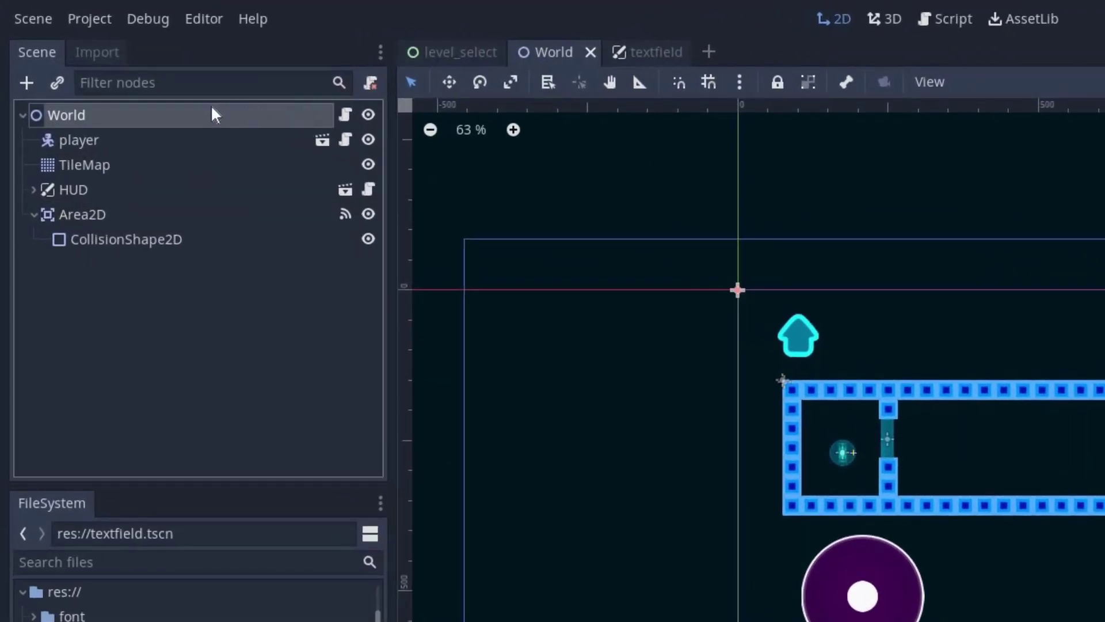
click(109, 145)
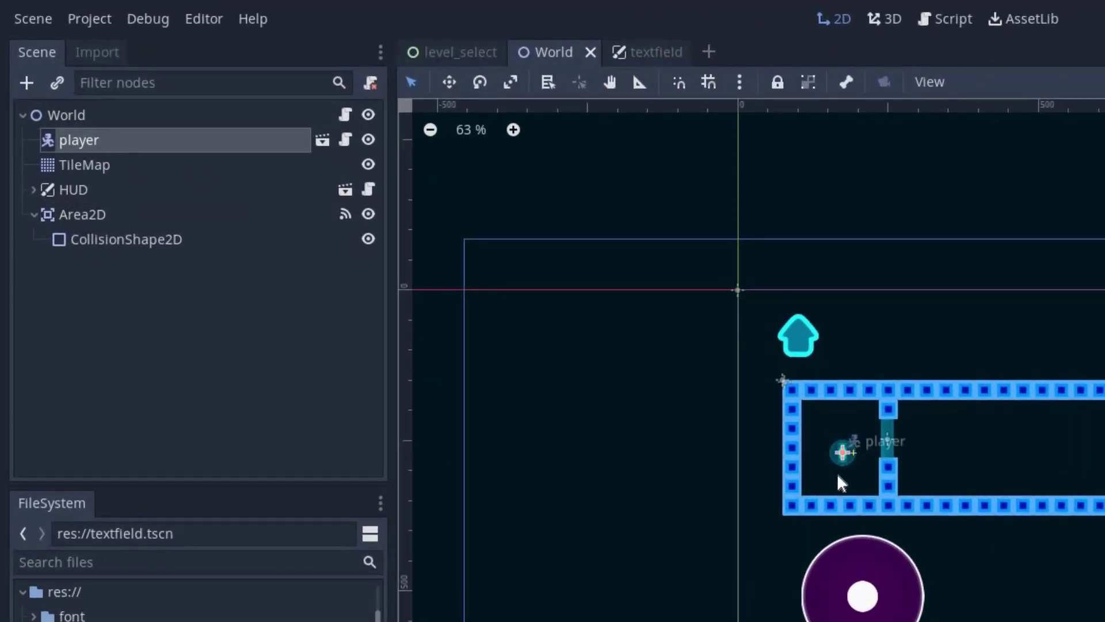
scroll(837, 473, up, 5)
click(155, 167)
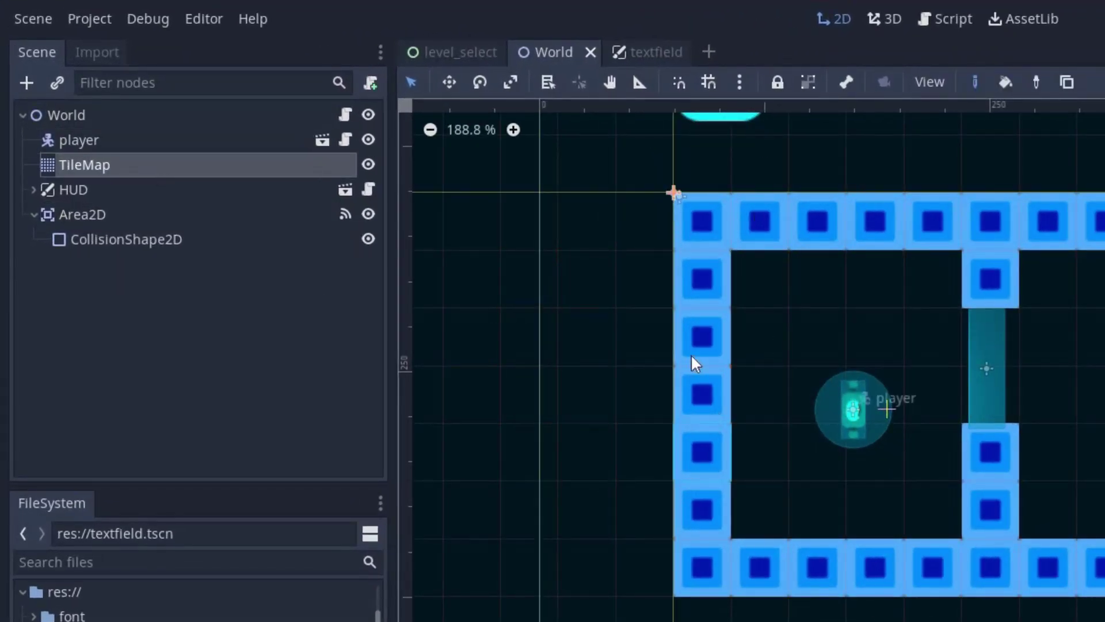
click(75, 189)
scroll(700, 448, down, 2)
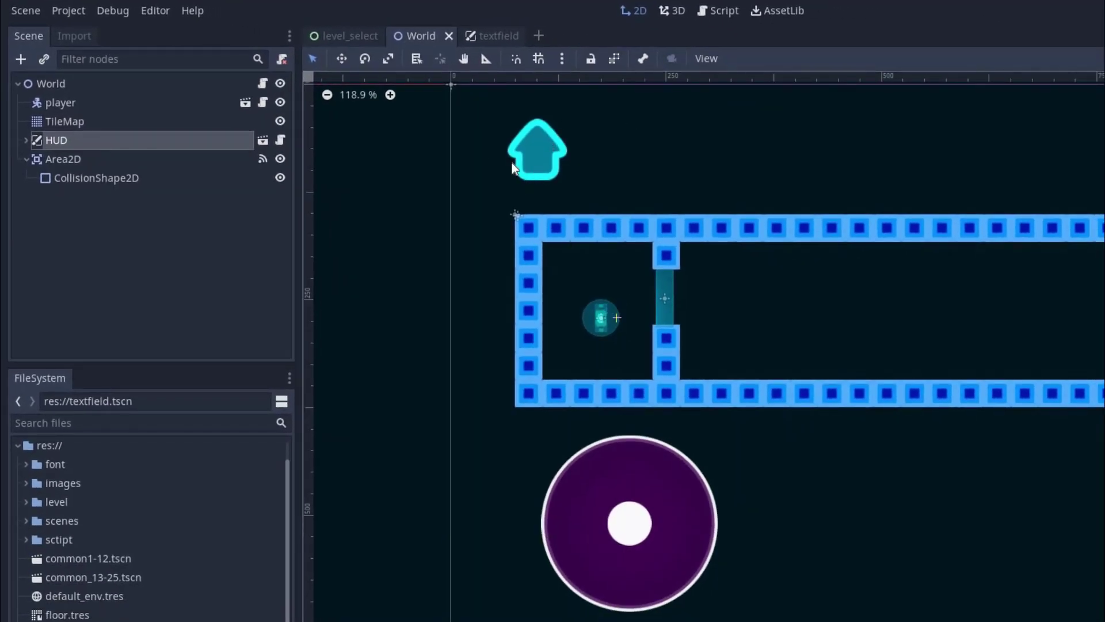
click(55, 164)
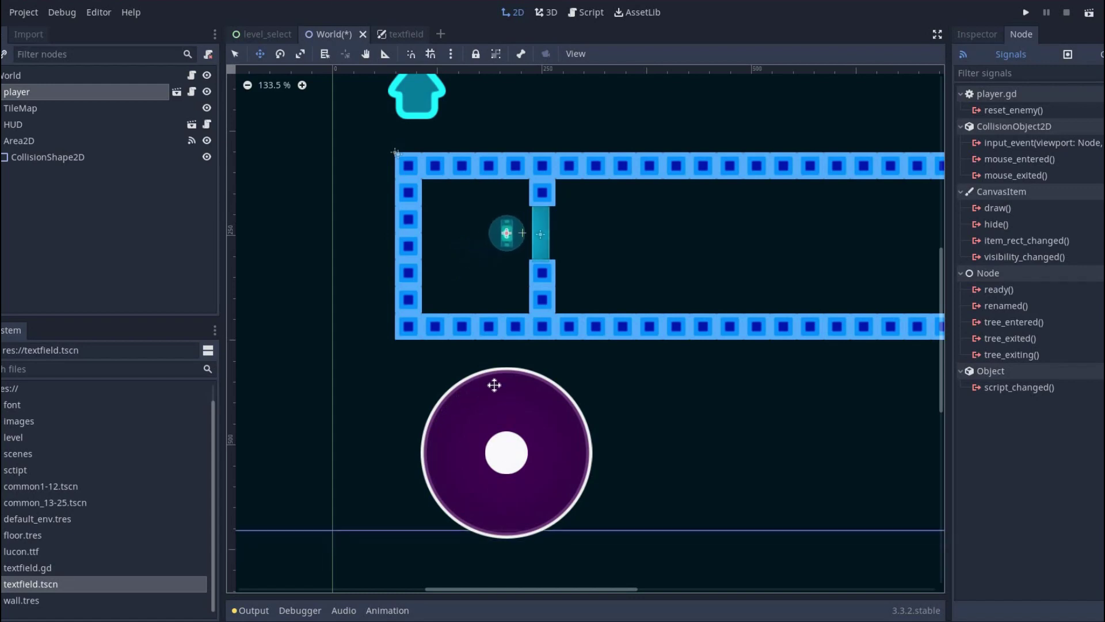
- In the handler, if body.name is 'player', preload and instance textfield.tscn and add_child(scene)
key(Right)
key(Right)
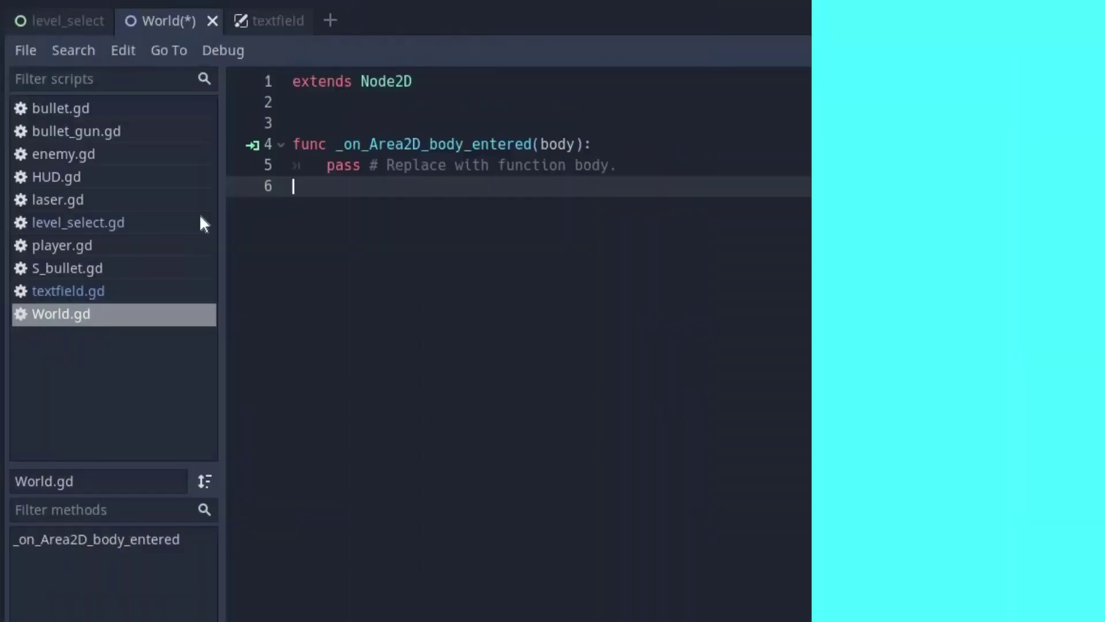
text(if(body.name == "player"):)
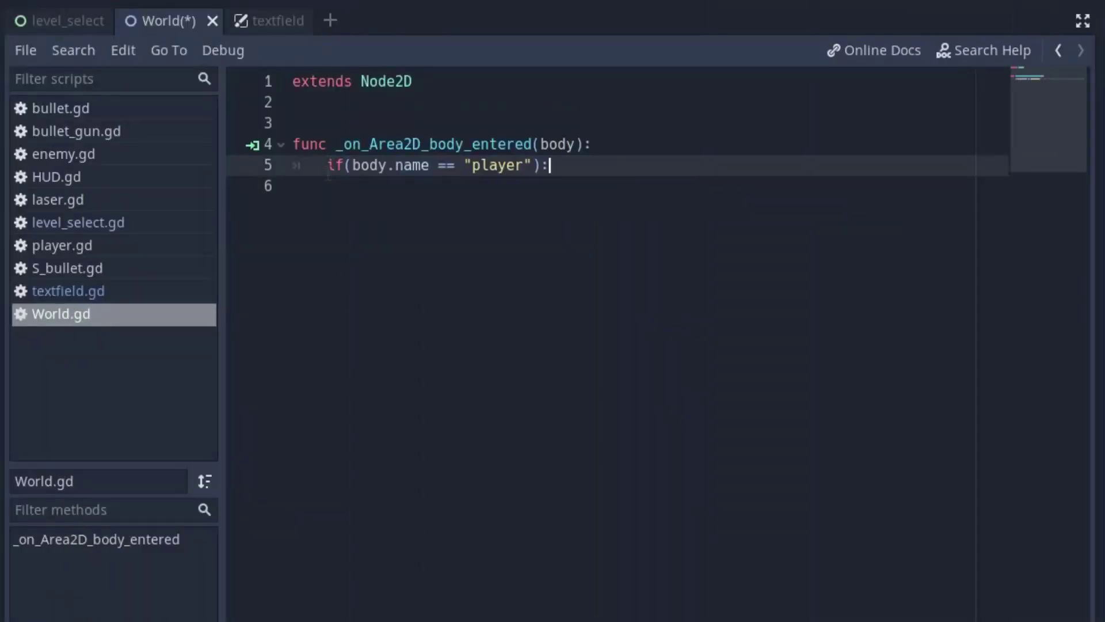
key(Return)
text(var scene = preload("res://textfield.tscn").instance())
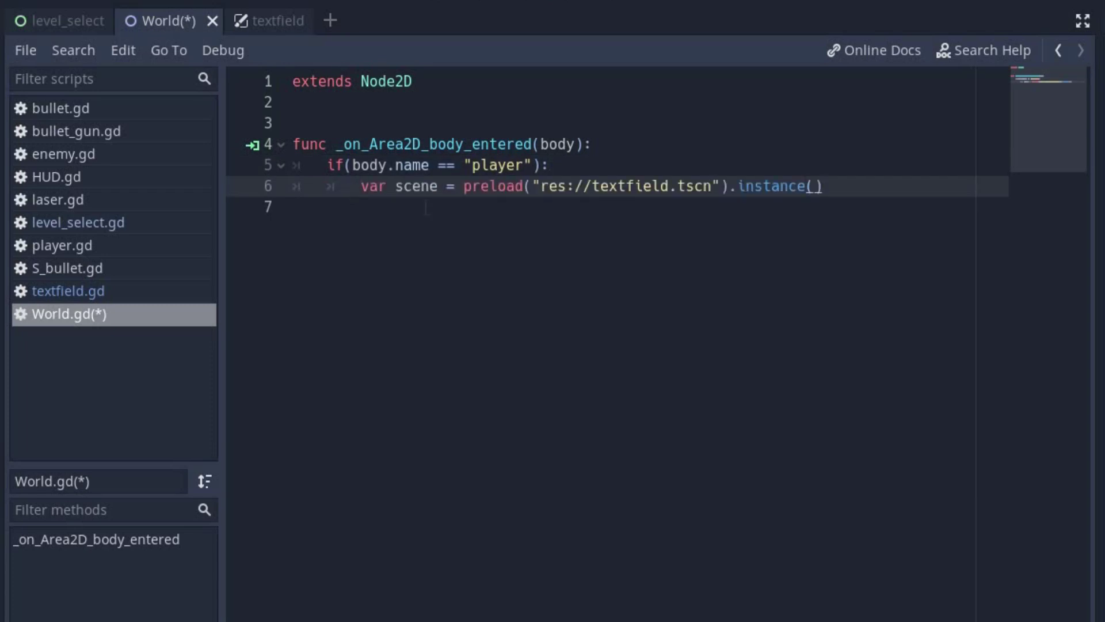
key(Return)
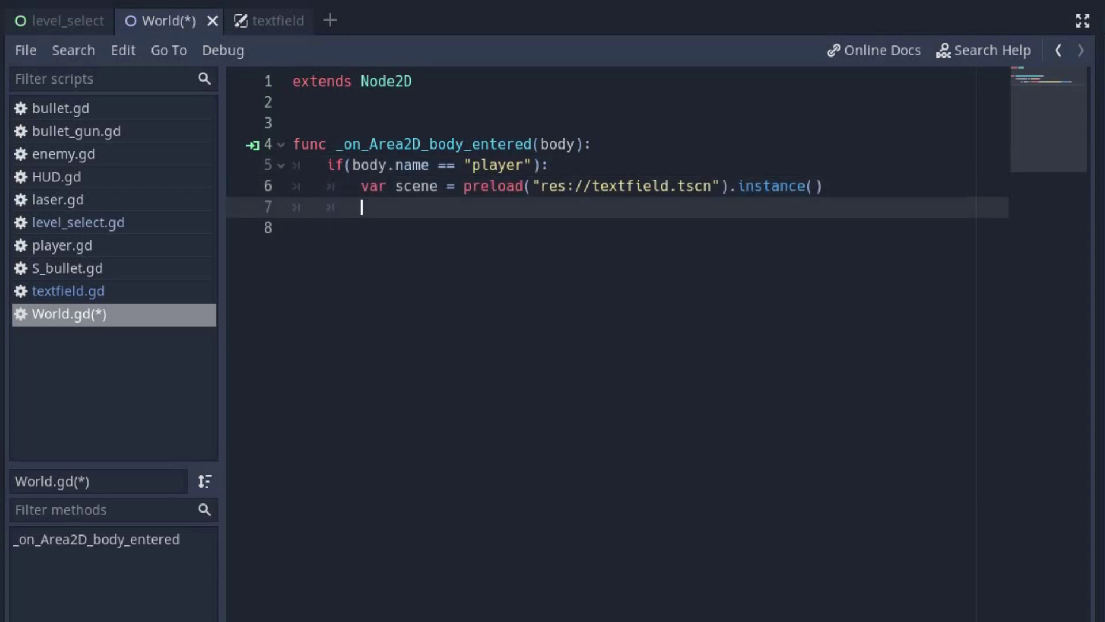
text(add)
key(Return)
text(scene)
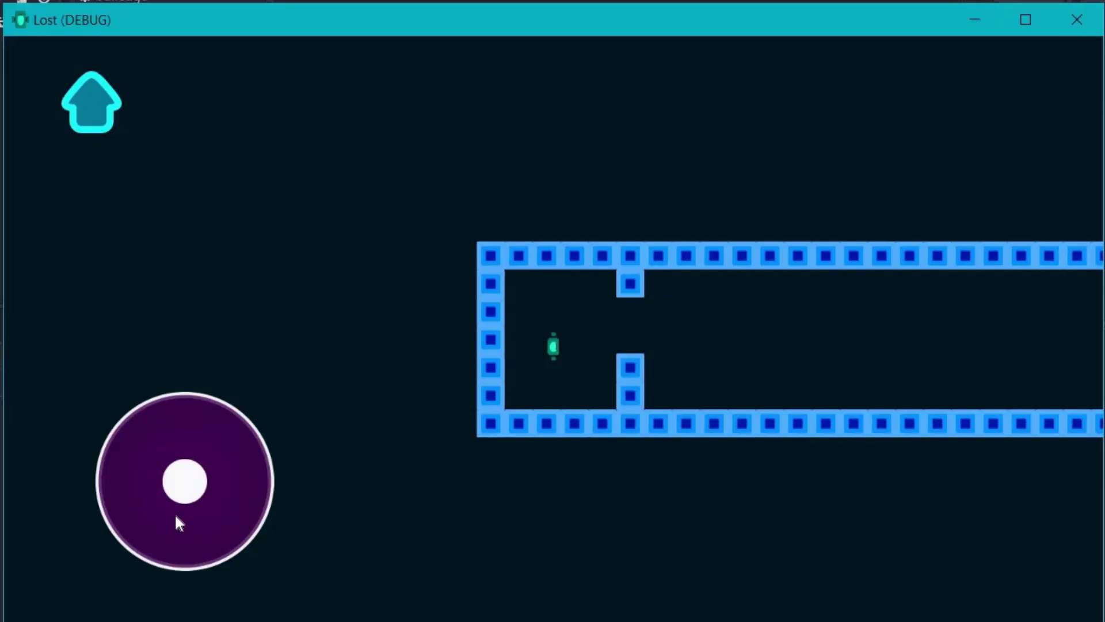
- Steer the player right into the Area2D, see the name dialog appear, then close the game
drag(174, 512, 275, 505)
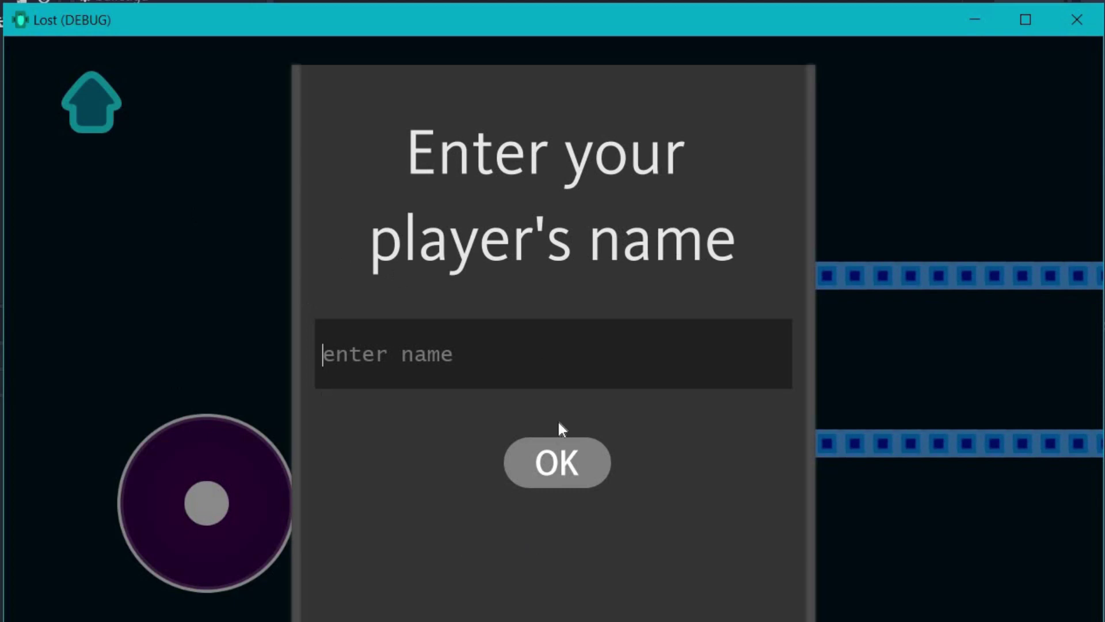
click(1074, 20)
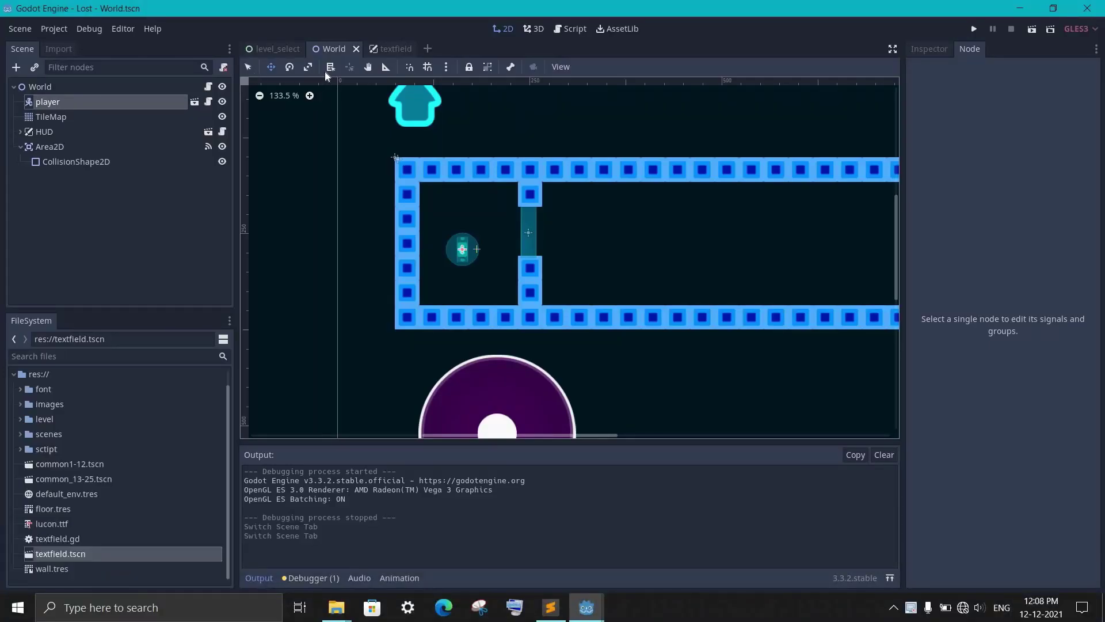
- Open textfield.gd and declare 'signal get_name(name)' below the onready variable
click(384, 53)
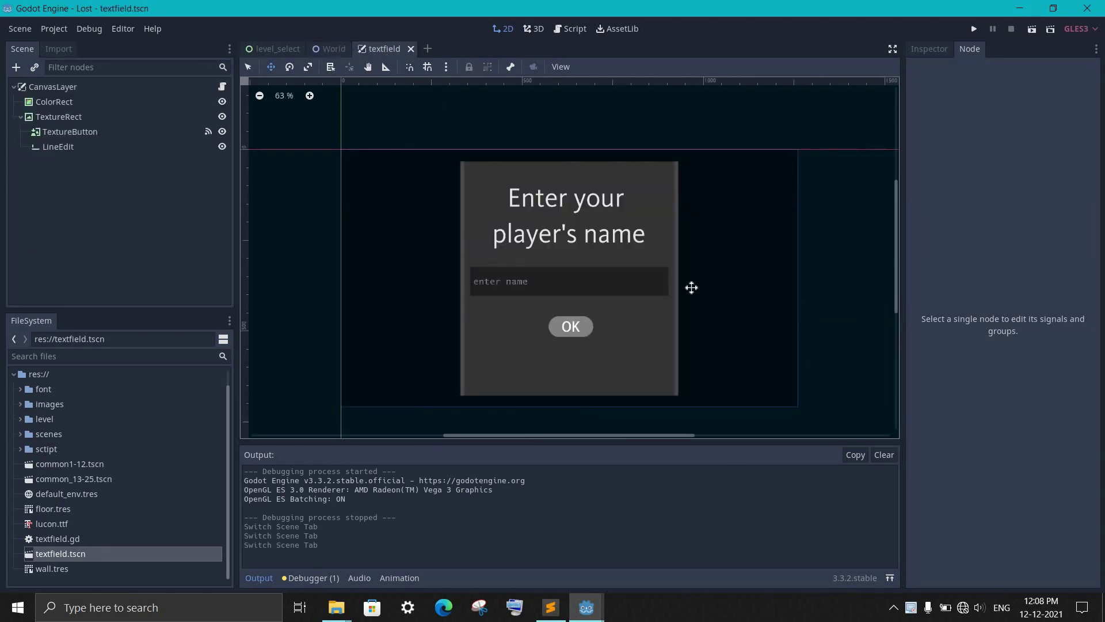
click(222, 88)
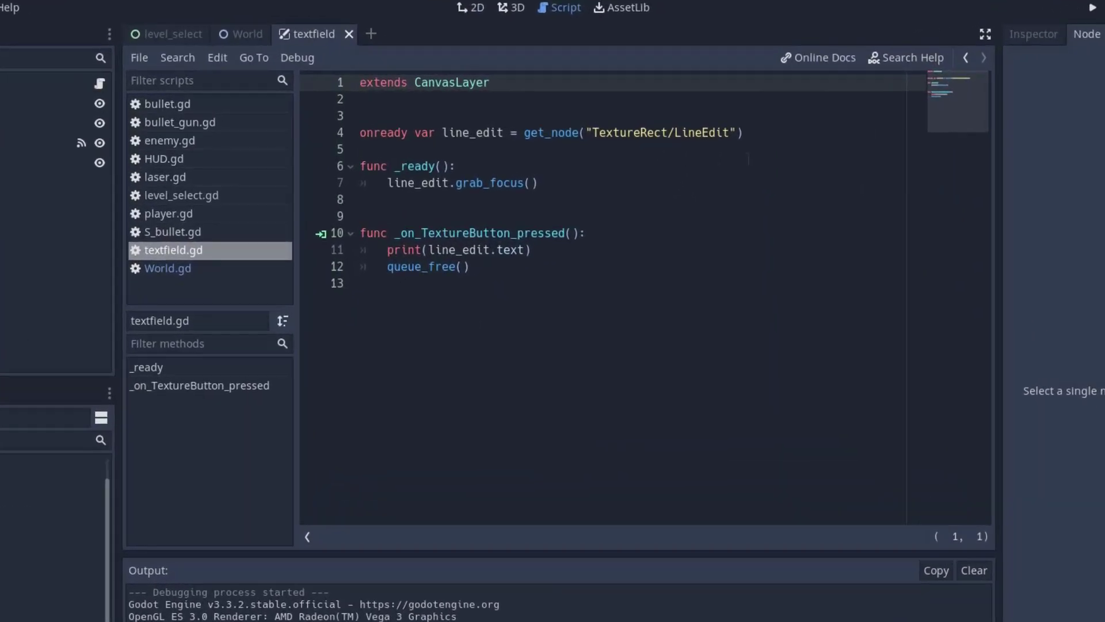
key(Return)
text(signal get_name )
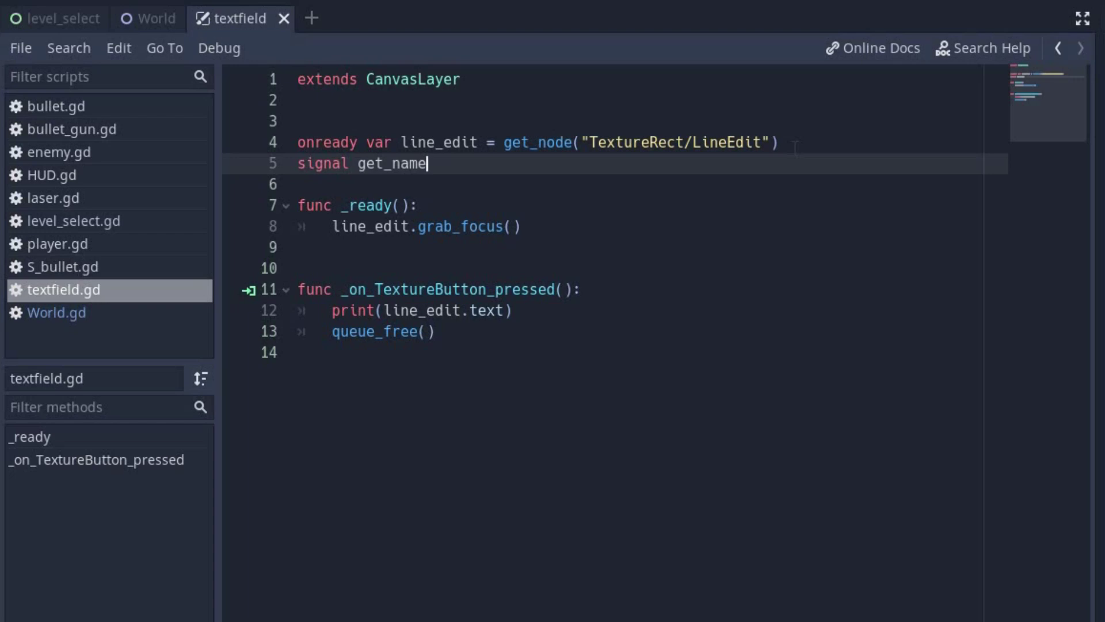
text((name)
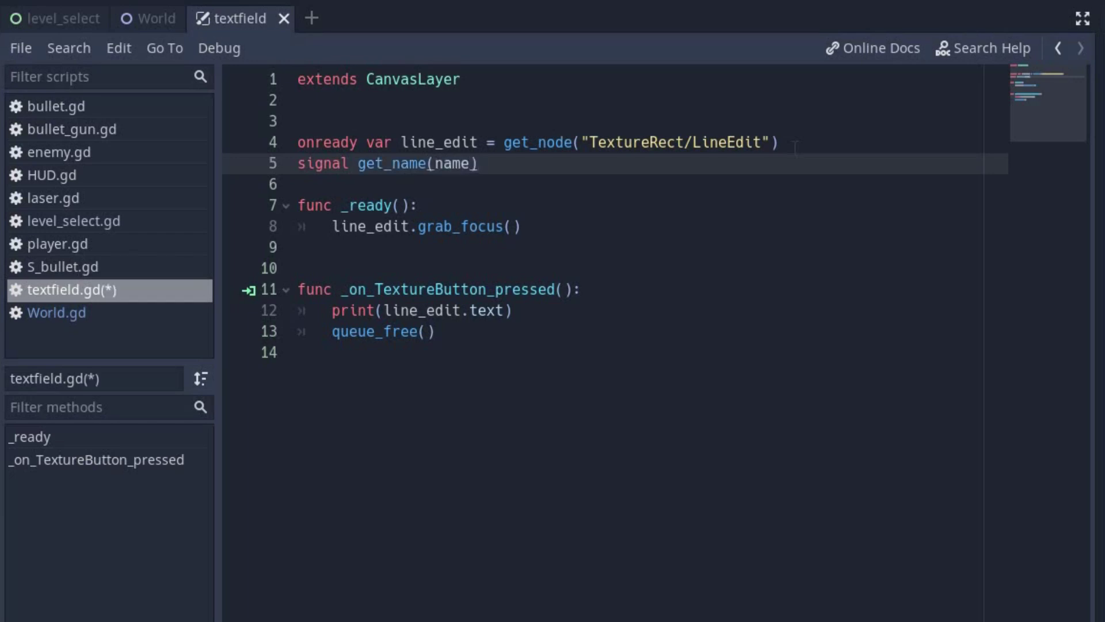
- Replace print(line_edit.text) with emit_signal("get_name",line_edit.text) in the button handler
key(Down)
key(Down)
key(Down)
key(Down)
key(Down)
key(Down)
key(Down)
key(shift+Home)
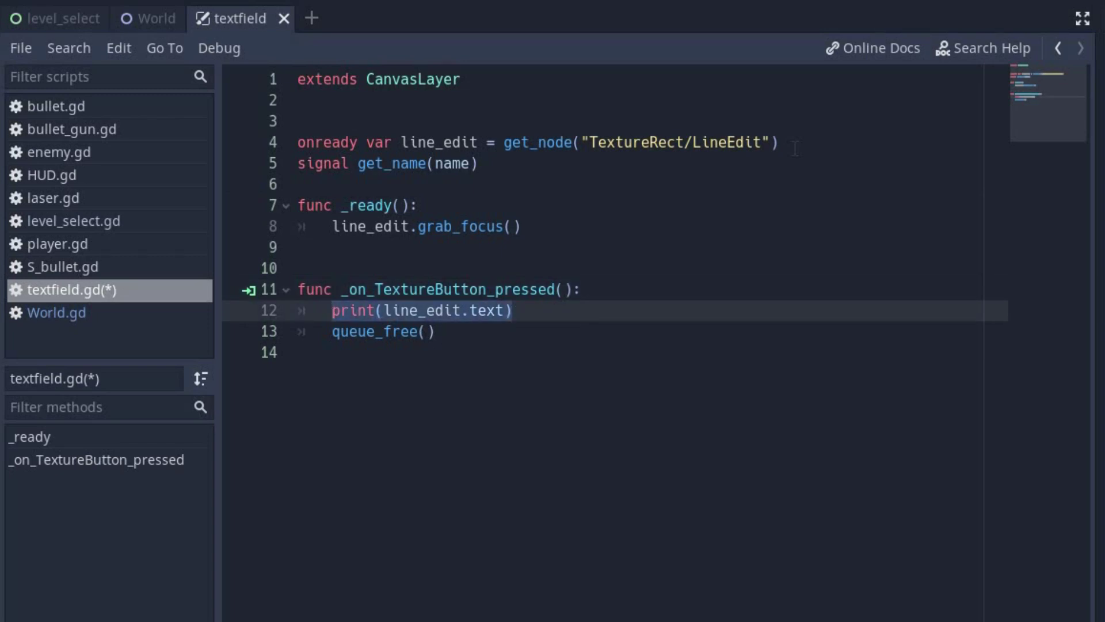
text(emit_signal("get_name"))
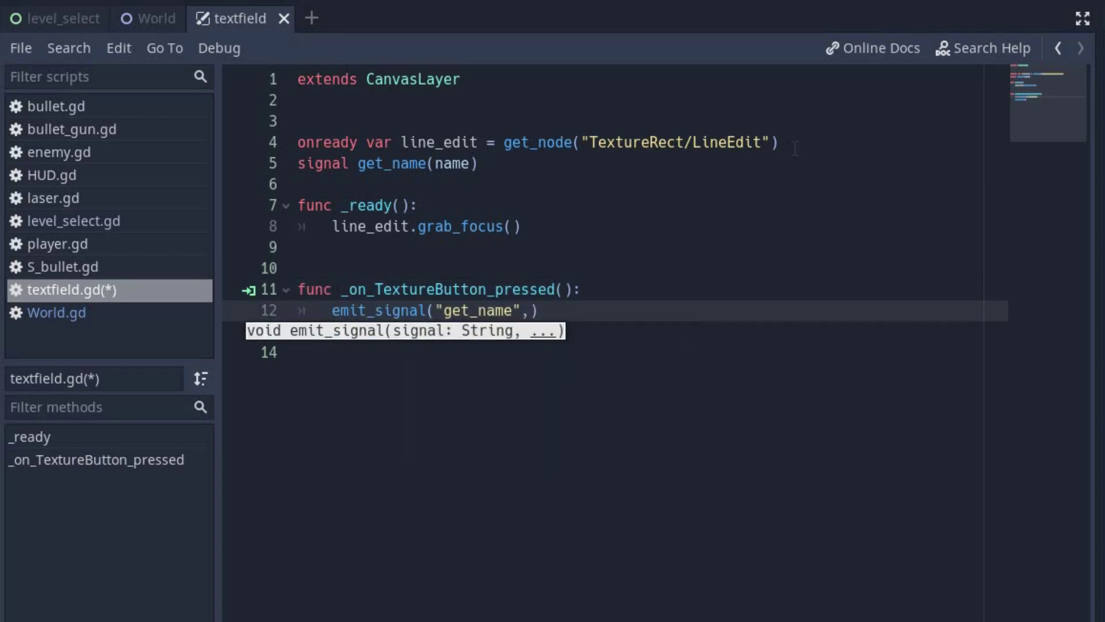
key(Left)
text(,line_edit.text)
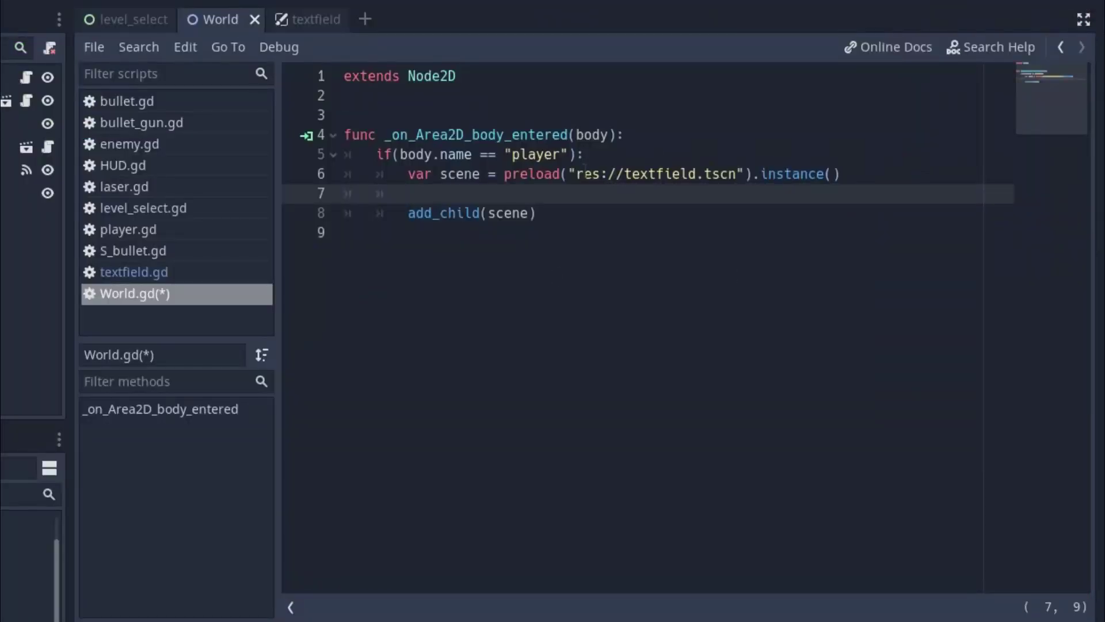
- Add scene.connect("get_name", self, "on_get_name") before add_child in World.gd
text(sce)
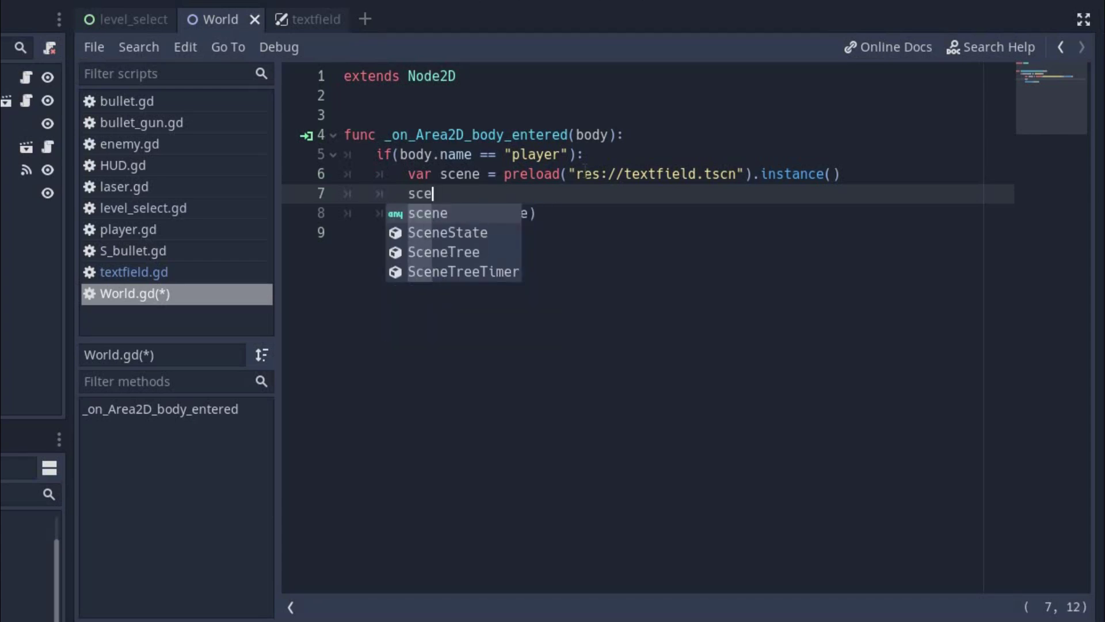
key(Return)
text(.co)
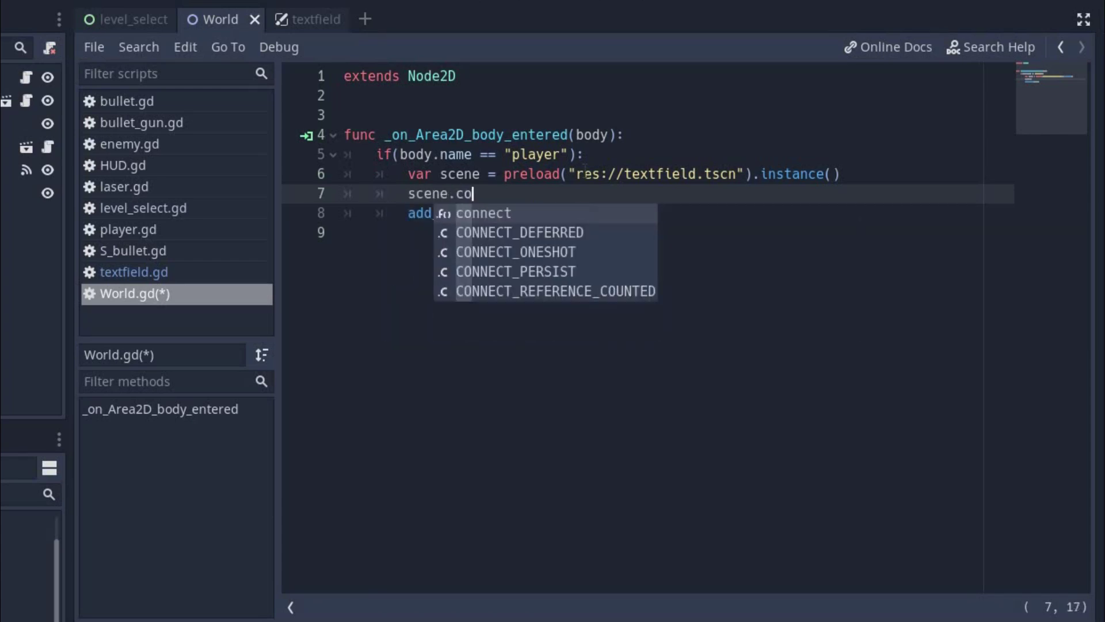
key(Return)
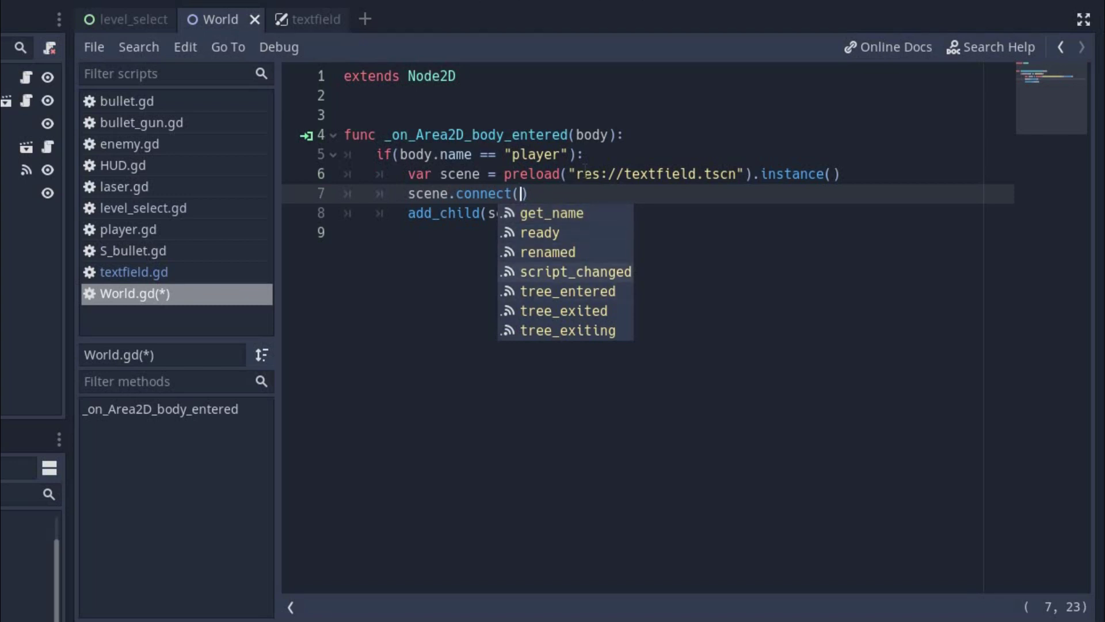
key(Return)
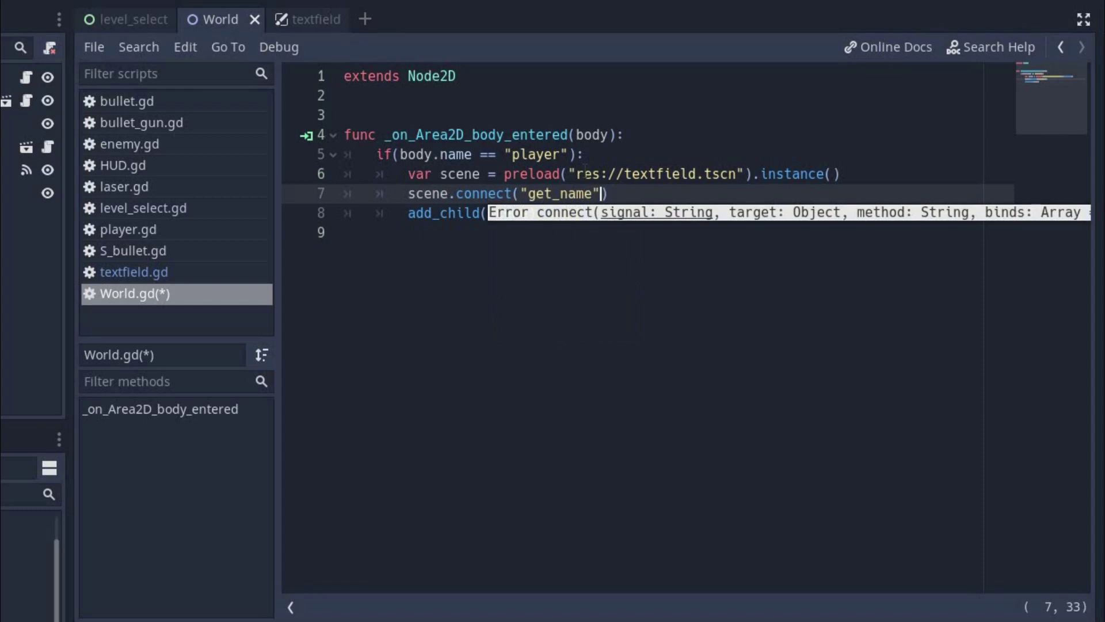
text(,)
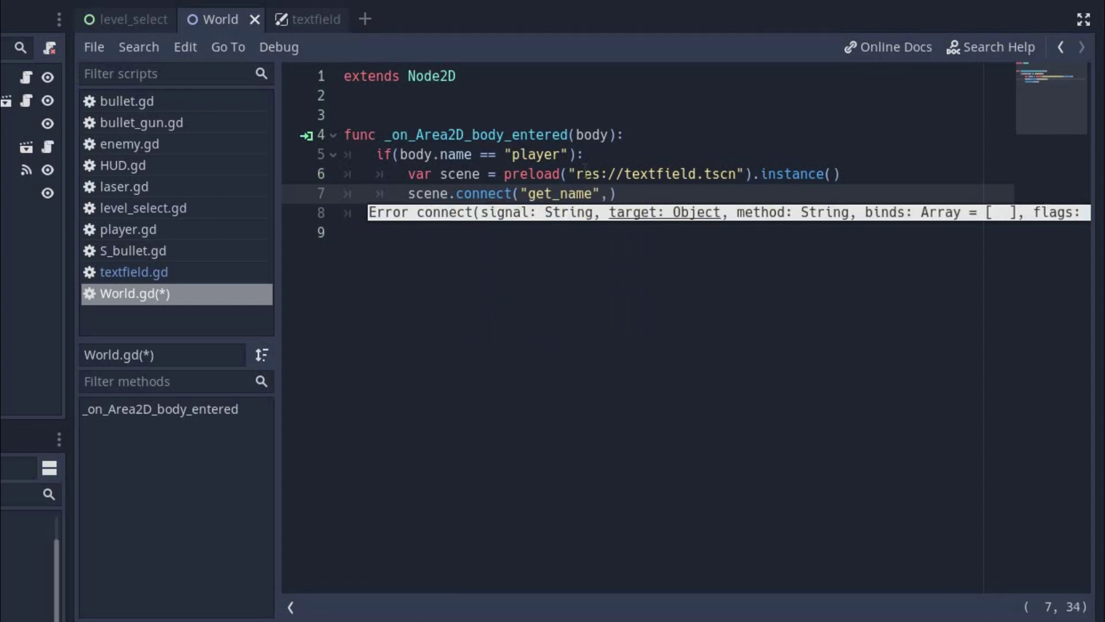
text(self,"on_get)
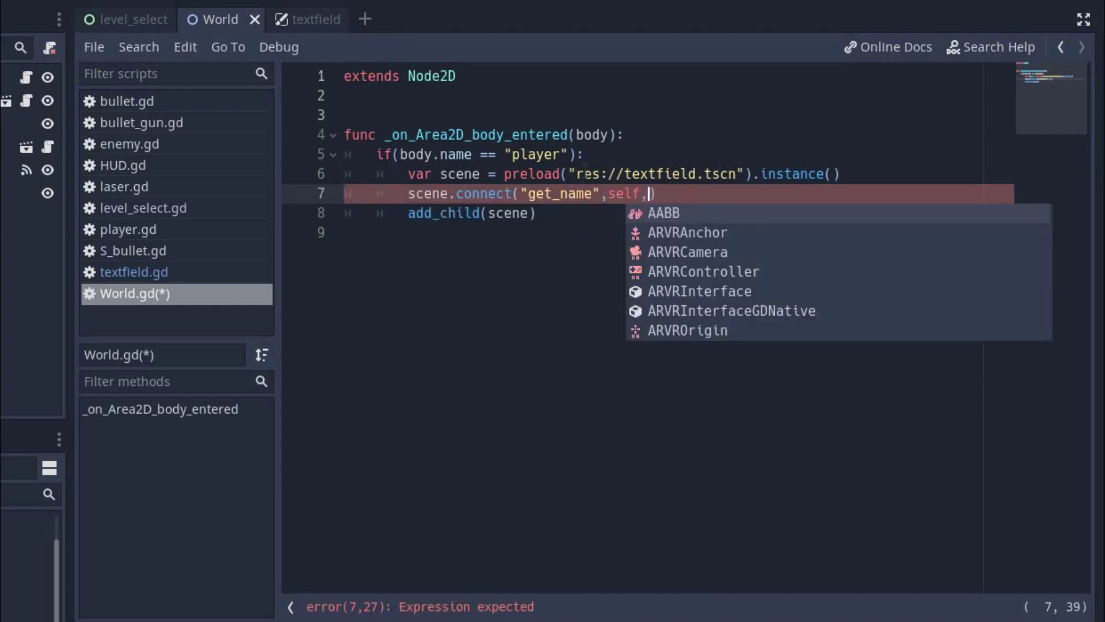
text(_name"))
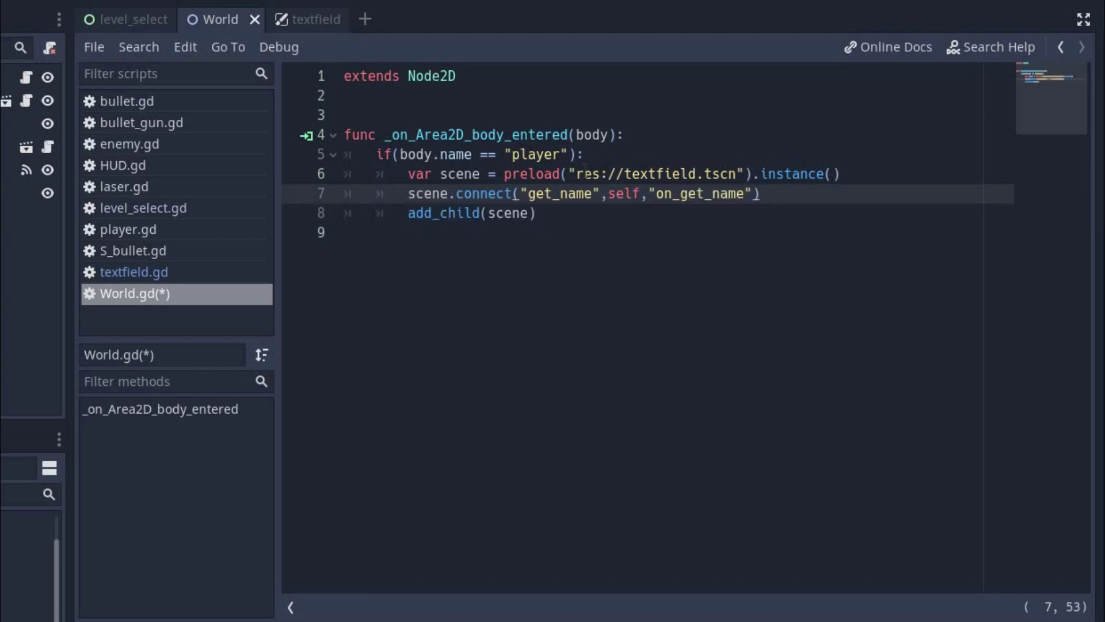
- Define func on_get_name(name): with a body that prints name
key(Down)
key(Down)
key(Return)
key(Return)
text(func on)
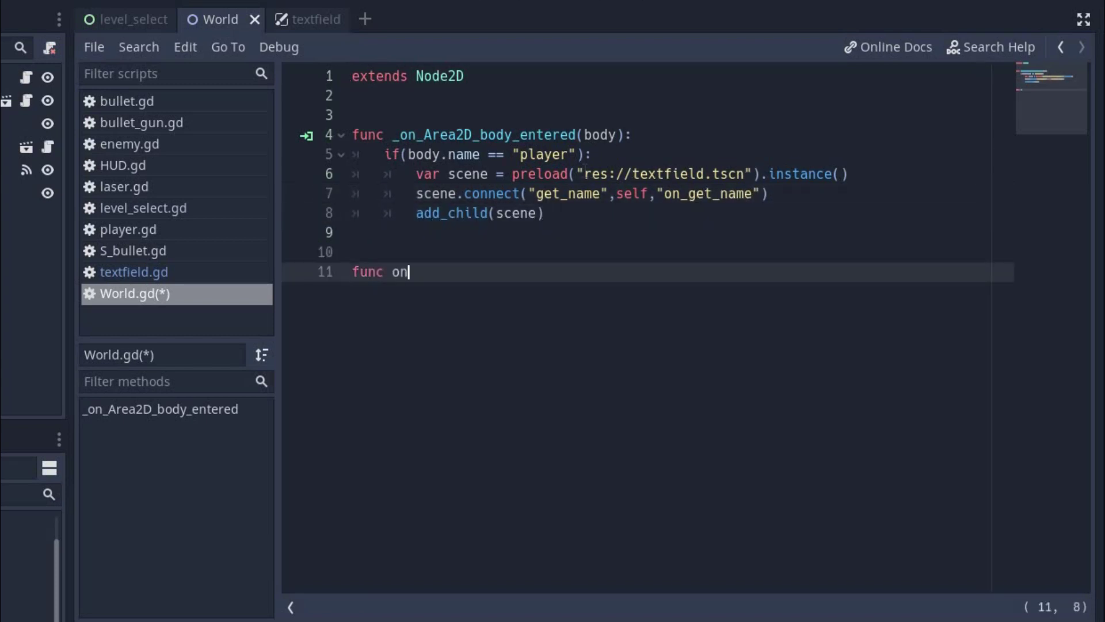
text(_get_name(name))
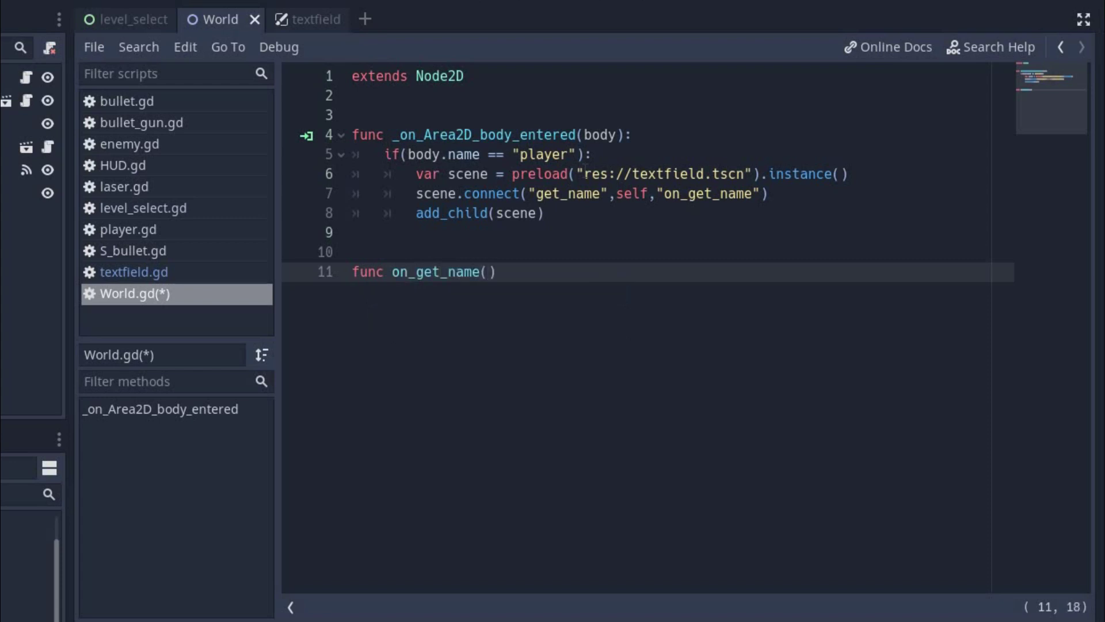
text(:)
key(Return)
text(print(name))
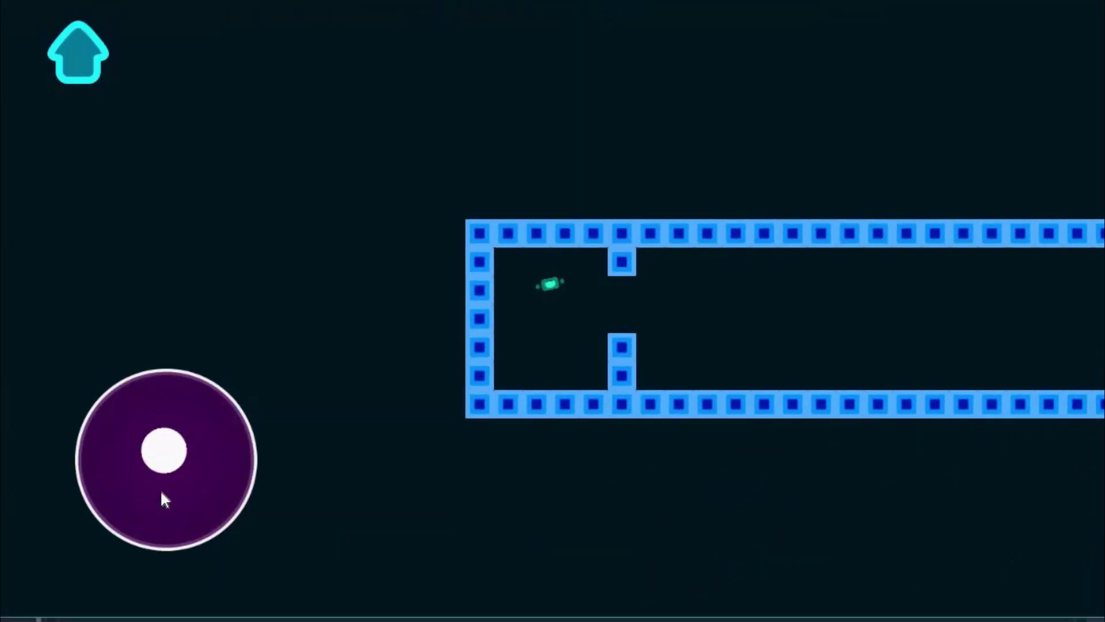
- Drive the player into the area, submit the name 'dicode', and check it in the output log
drag(163, 499, 227, 459)
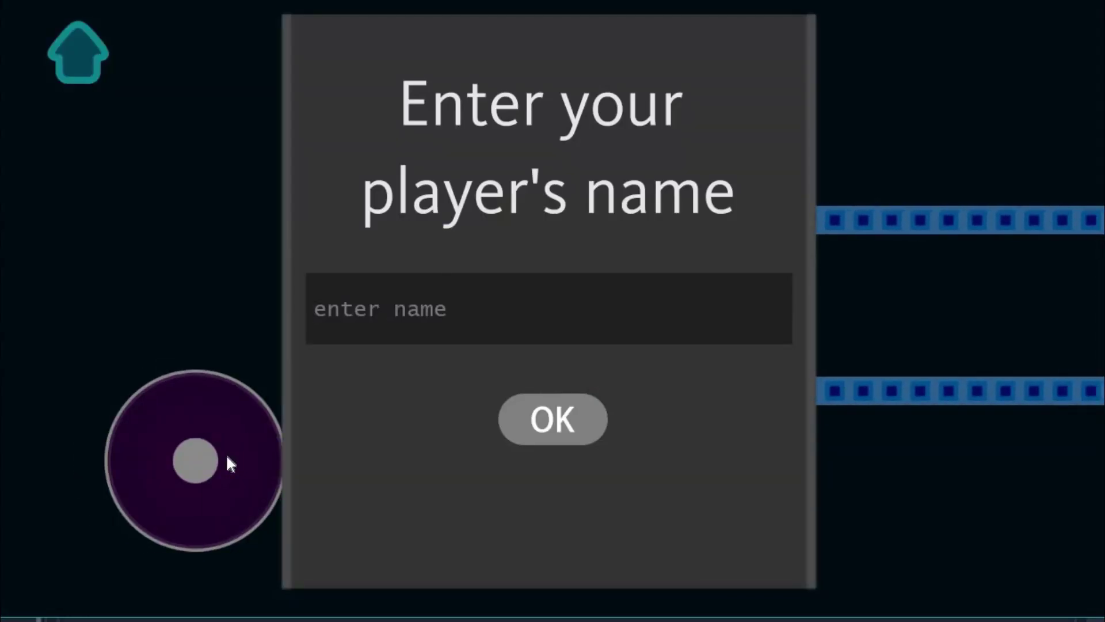
text(dicode)
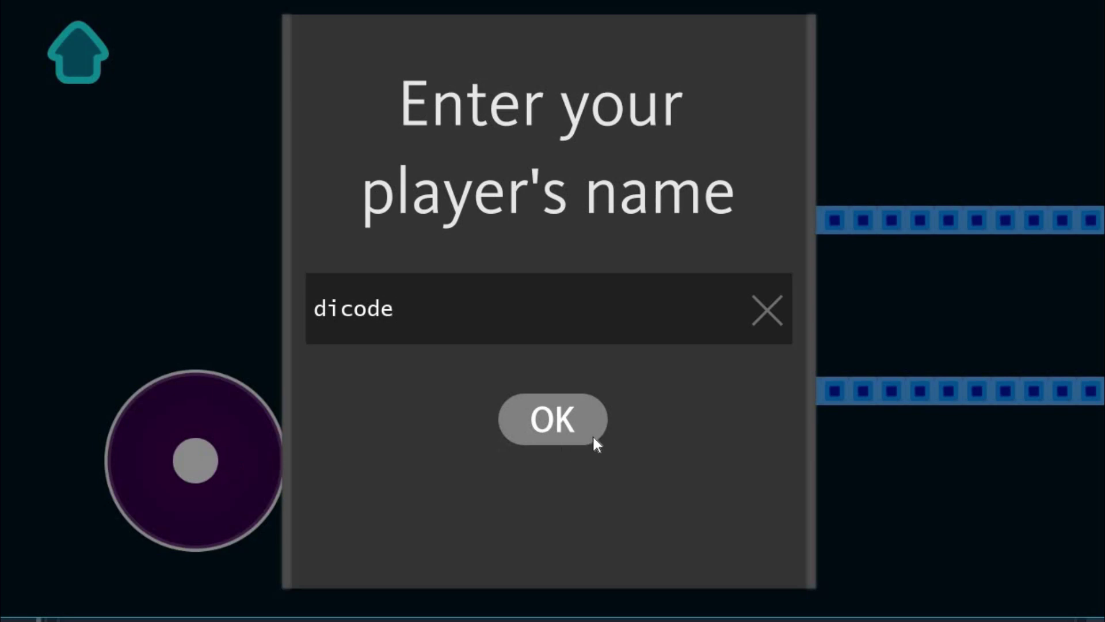
click(582, 430)
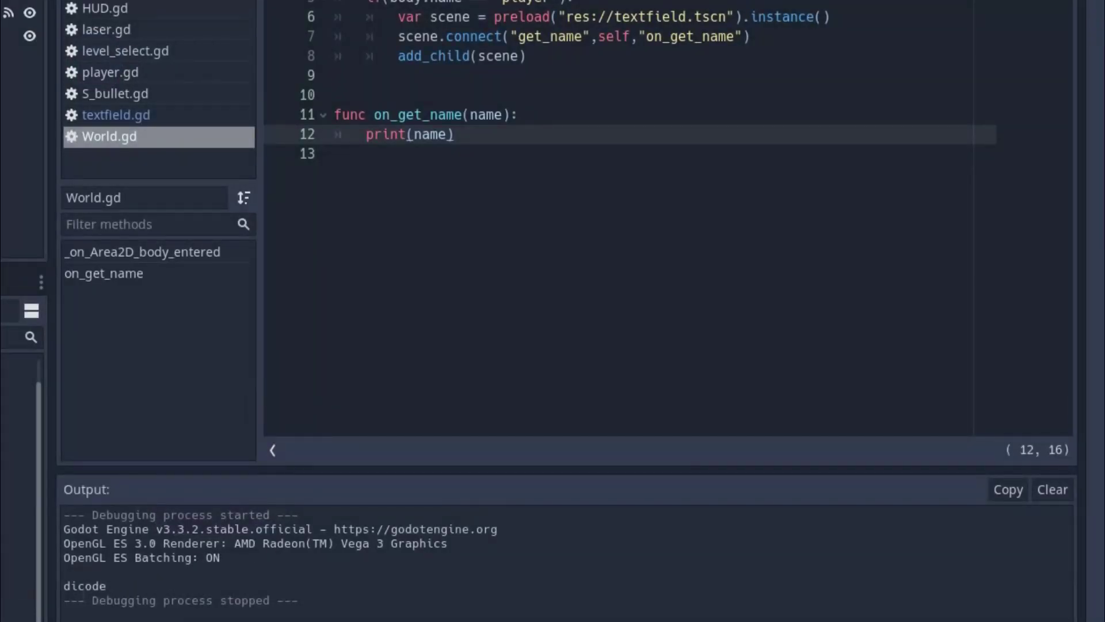
double_click(85, 585)
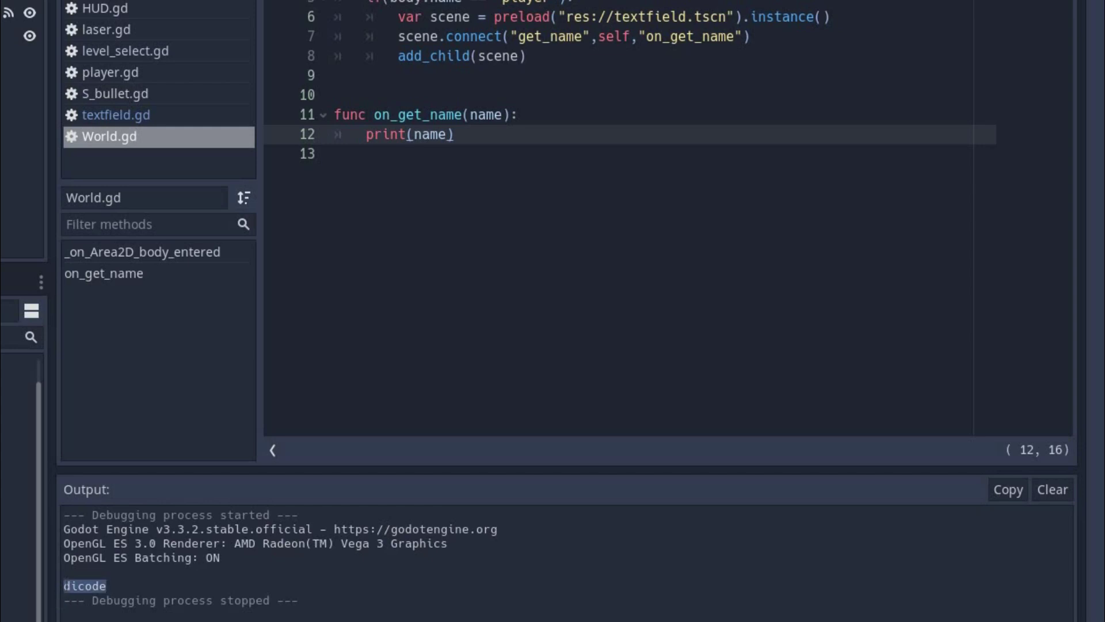
click(116, 591)
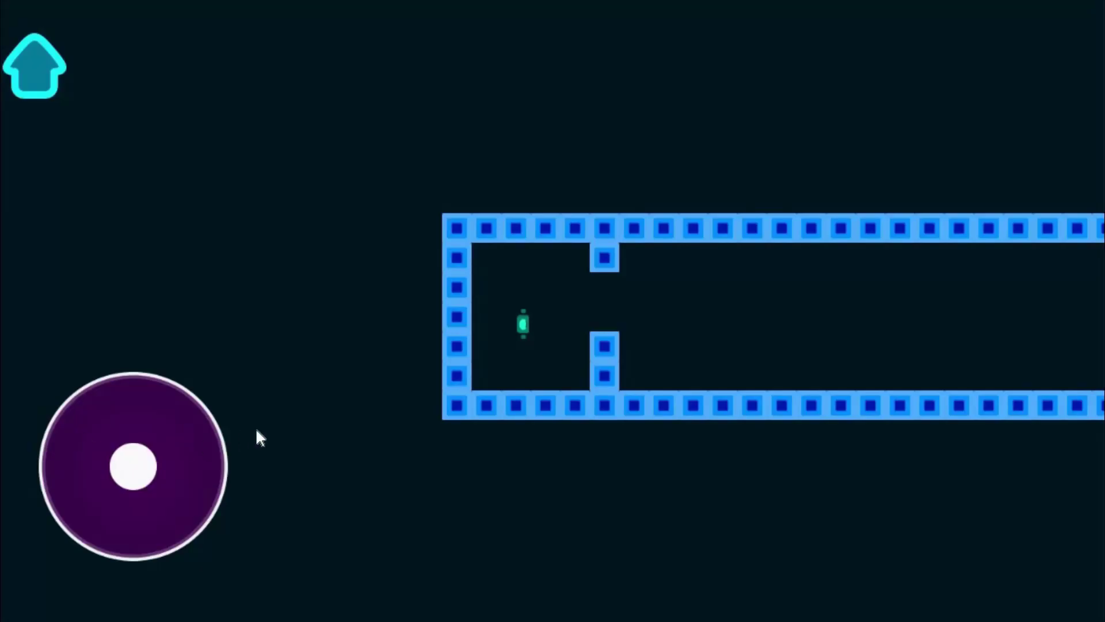
- Submit the test names 'xvzddba' and 'agaa', re-entering the area each time
text(xvzddba)
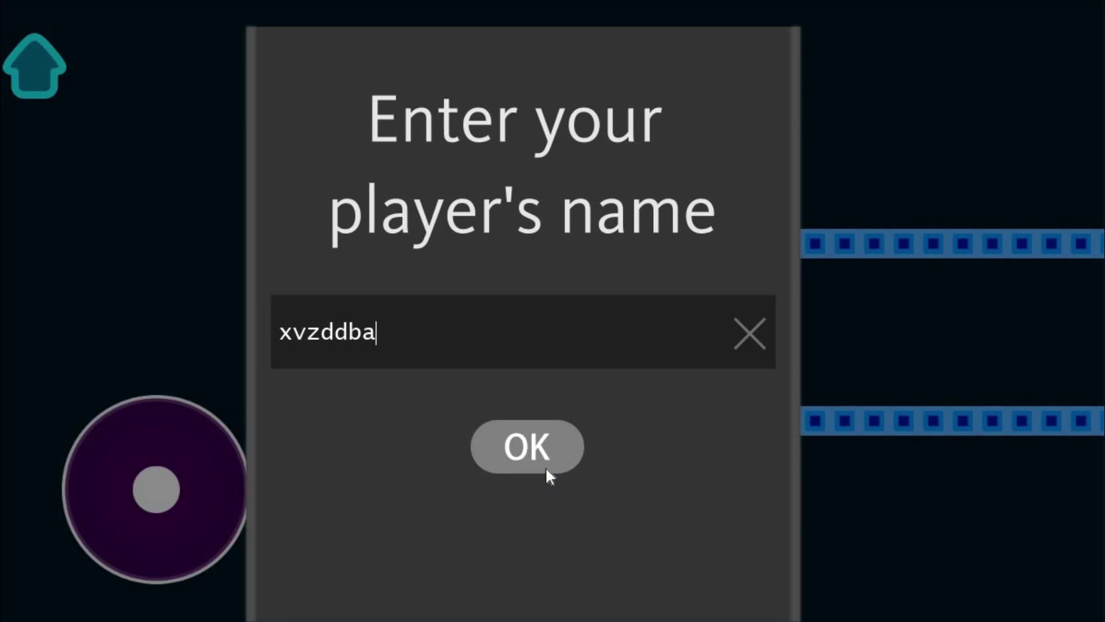
click(544, 466)
drag(209, 498, 177, 489)
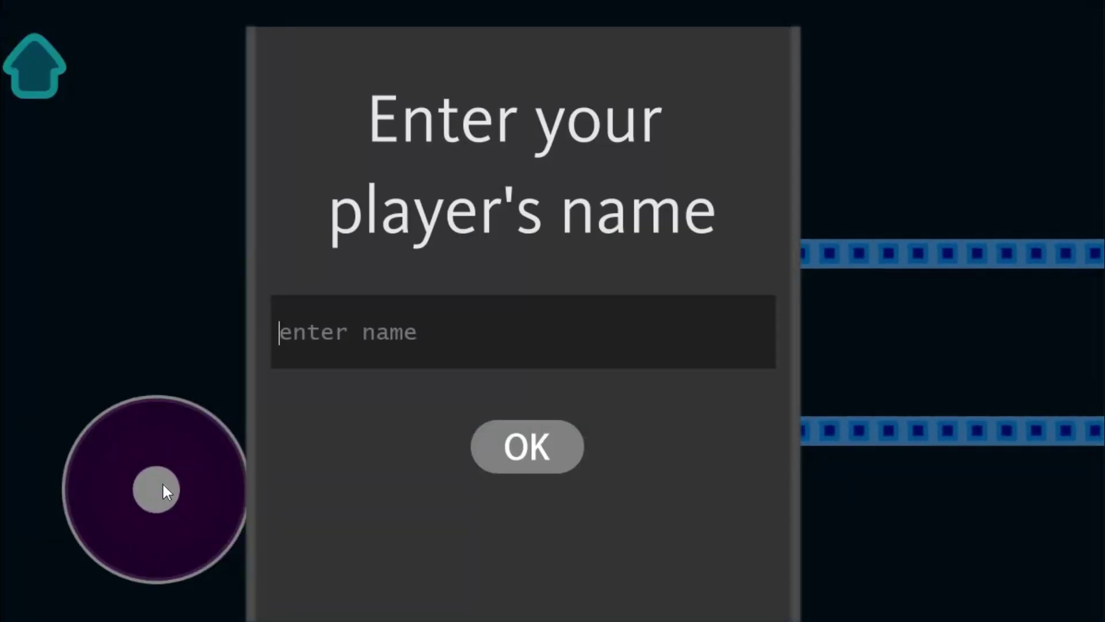
text(agaa)
click(577, 454)
drag(247, 469, 367, 459)
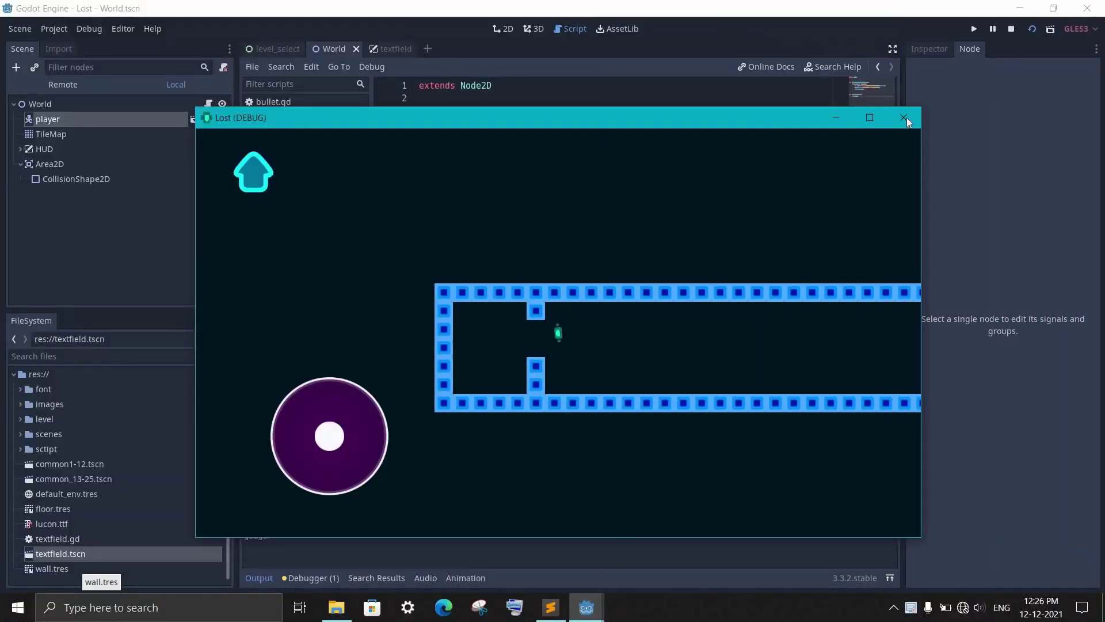
- Stop the game, paste remove_child(get_node("Area2D")) as on_get_name's first line, and rerun with F5
click(907, 116)
click(552, 212)
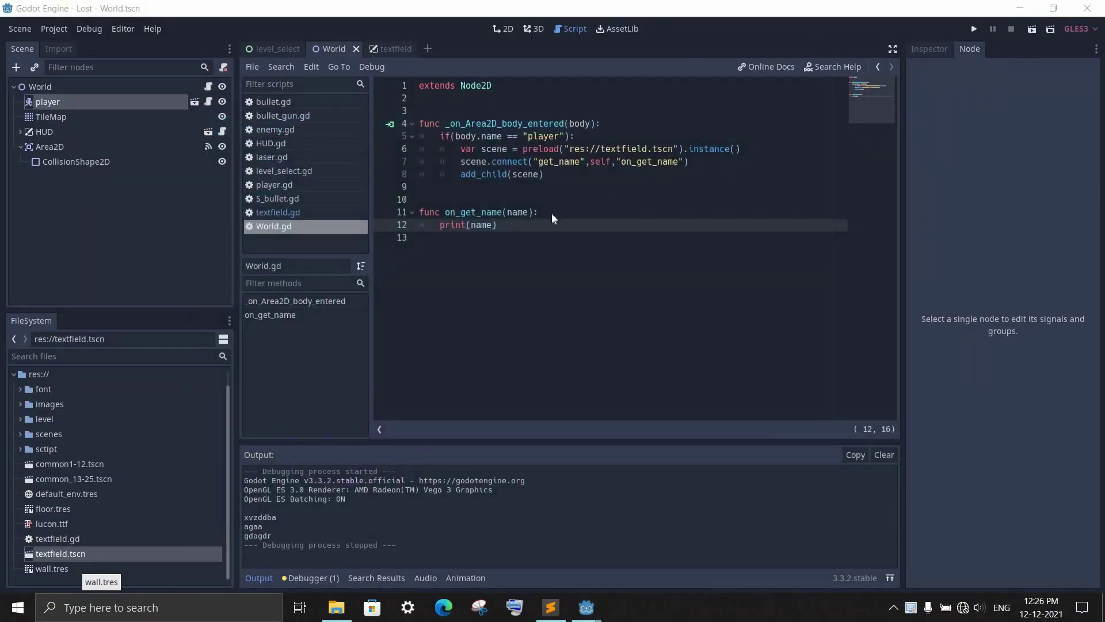
key(Return)
text(remove_child(get_node("Area2D")))
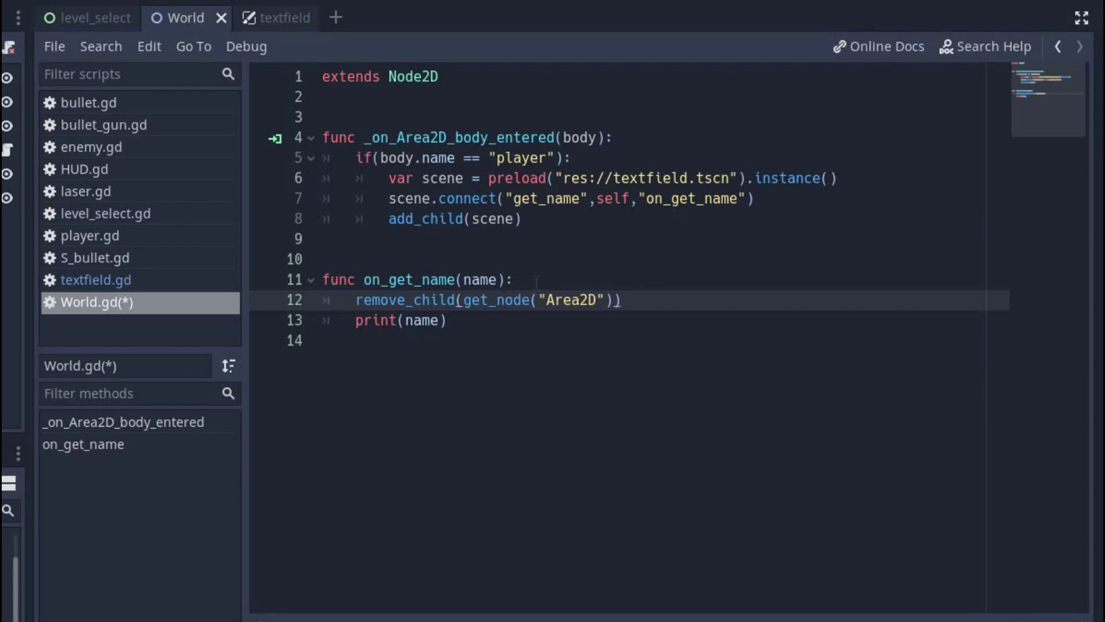
key(F5)
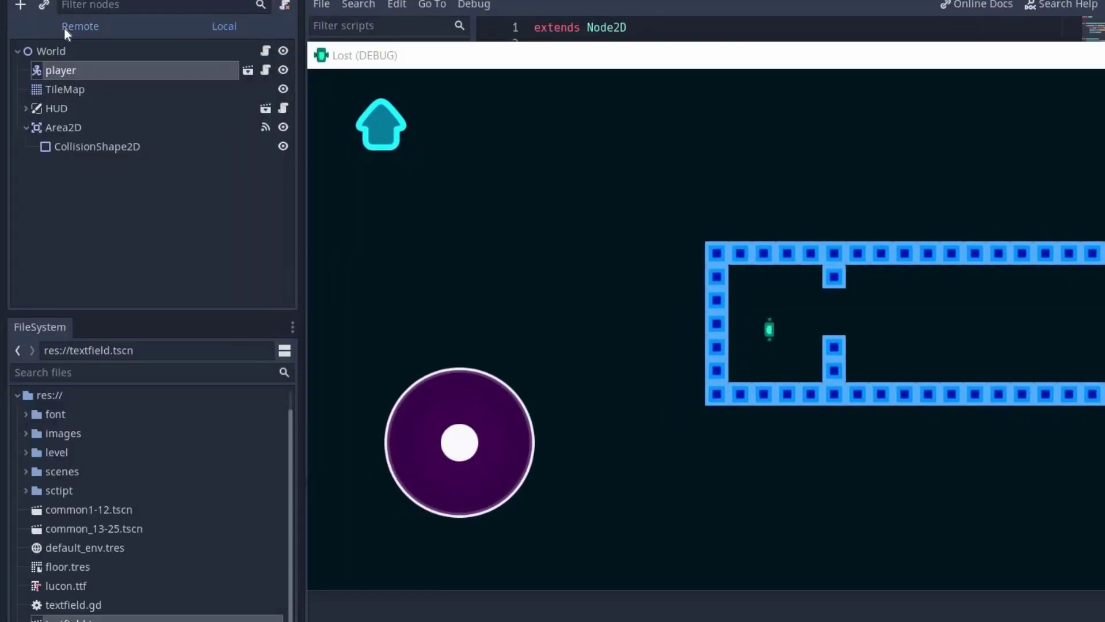
- In the Remote scene tree, submit the name 'afjlajfa' and watch Area2D and CanvasLayer disappear
click(64, 29)
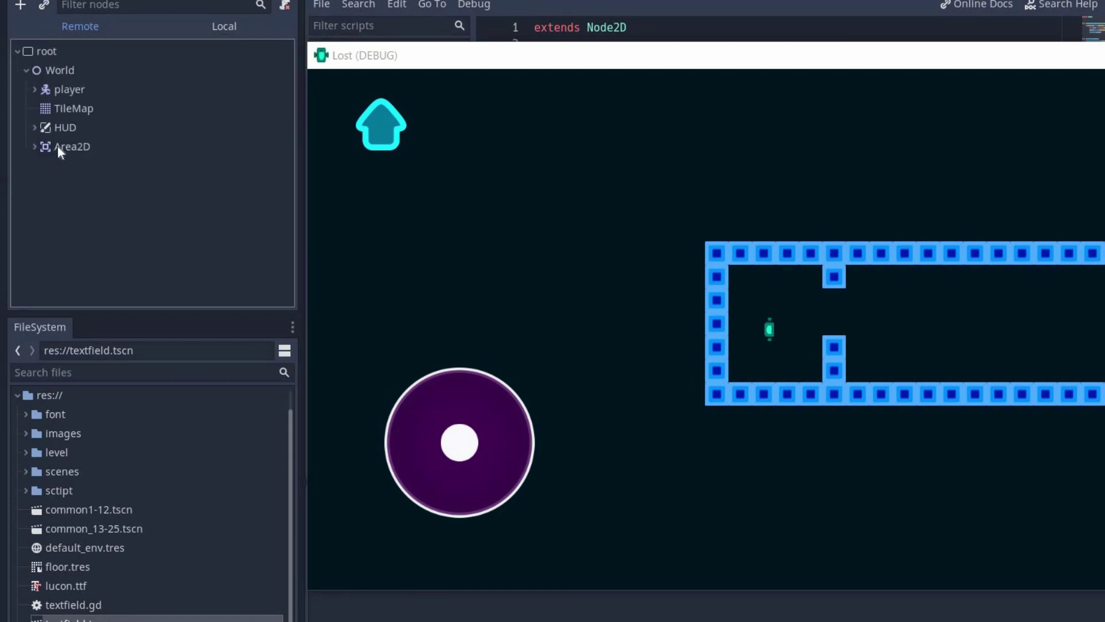
drag(484, 397, 550, 413)
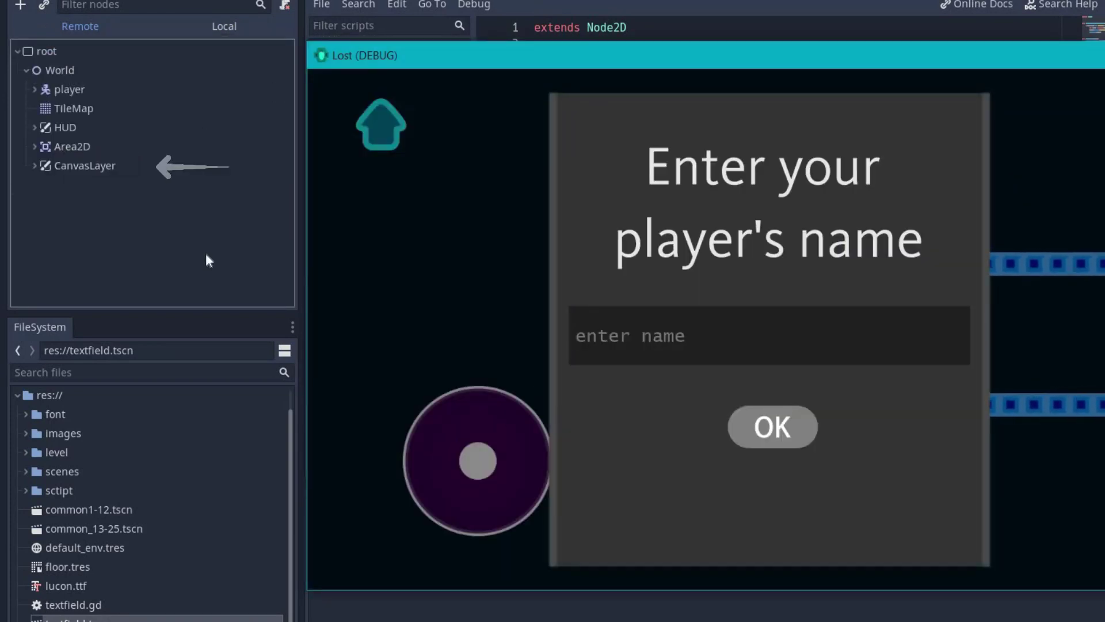
text(afjlajfa)
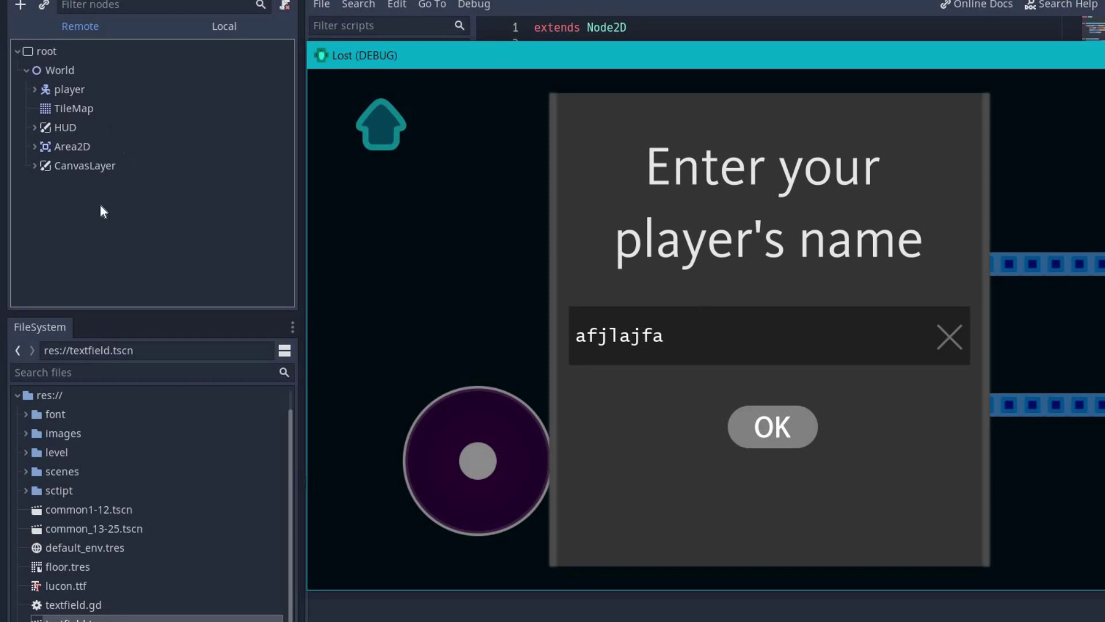
click(795, 434)
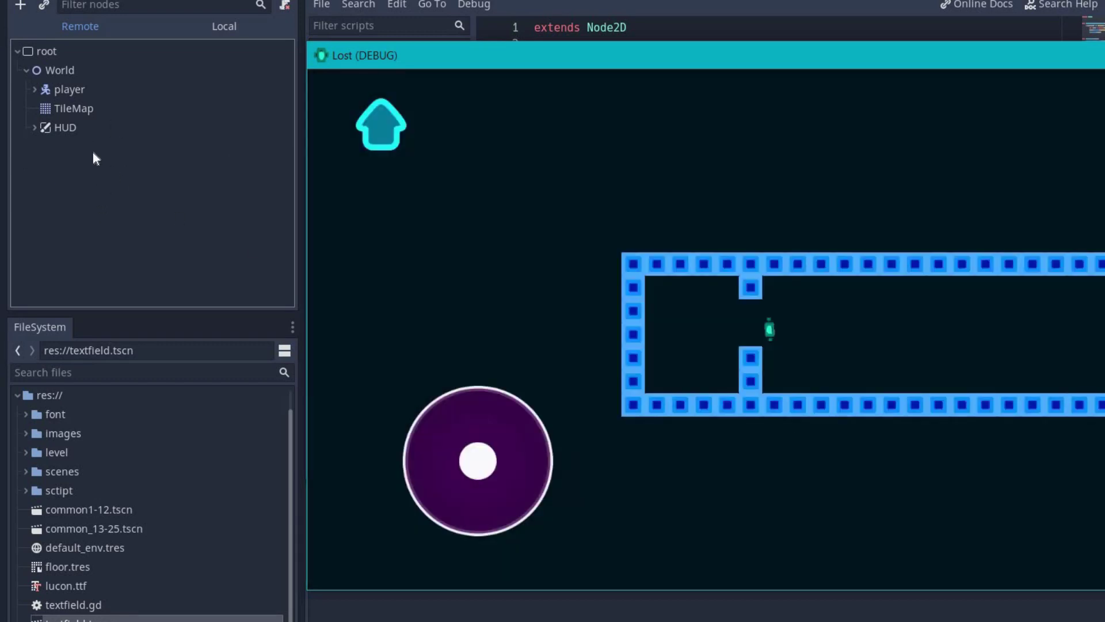
drag(520, 486, 460, 489)
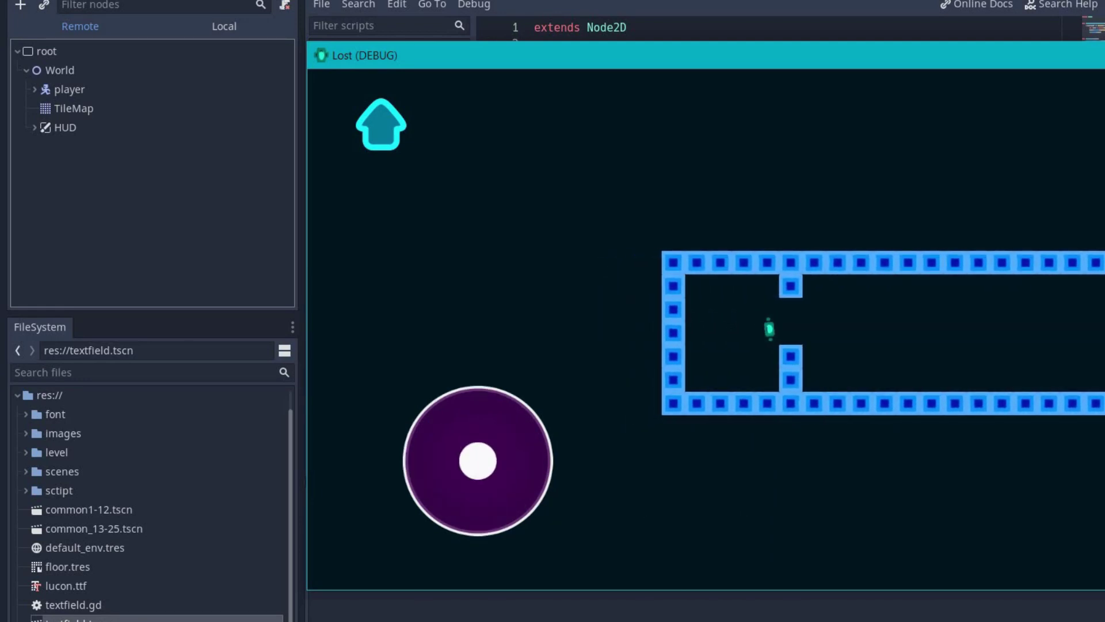